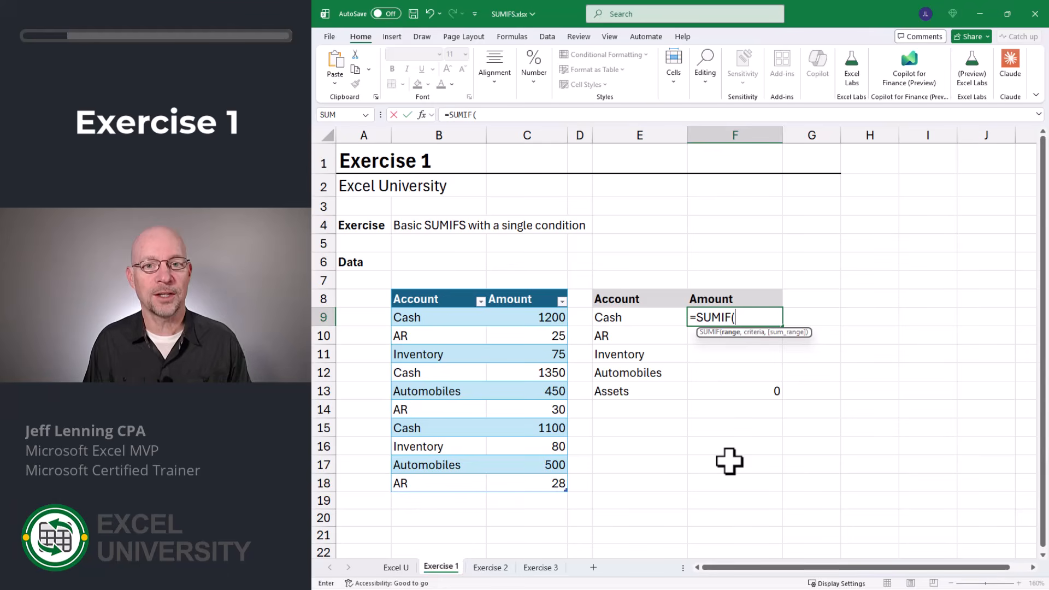
- Complete the Cash amount formula in F9 as =SUMIFS(Table1[Amount],Table1[Account],E9)
key("BackSpace")
type("S(")
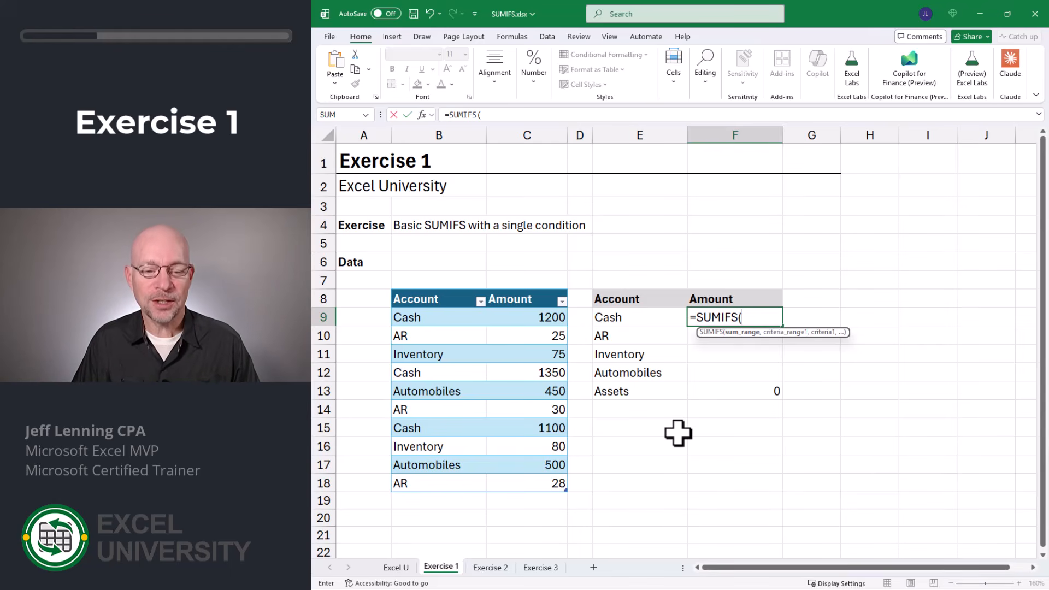
left_click(527, 281)
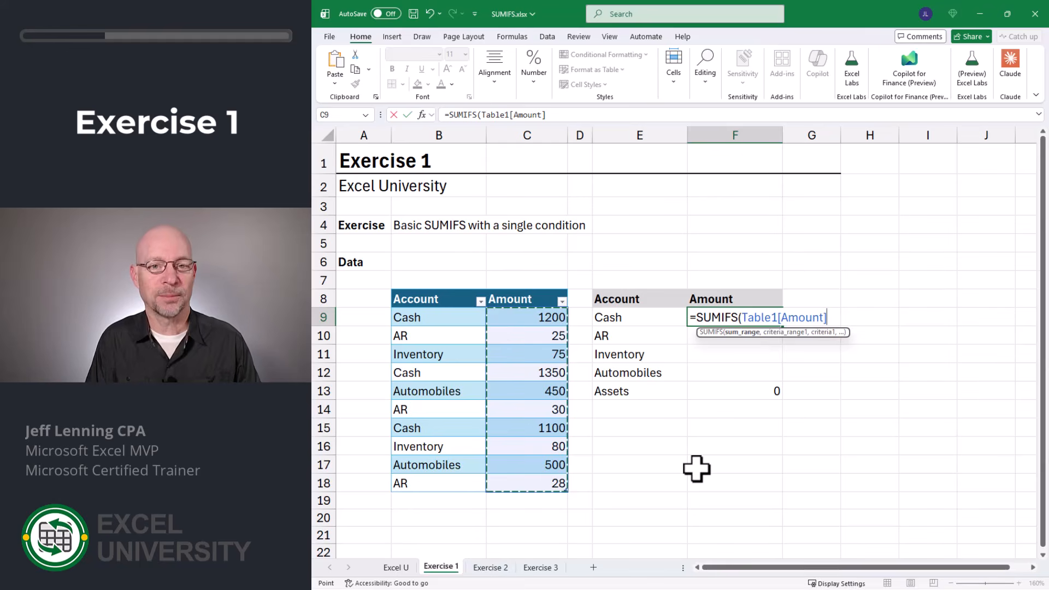
type(",")
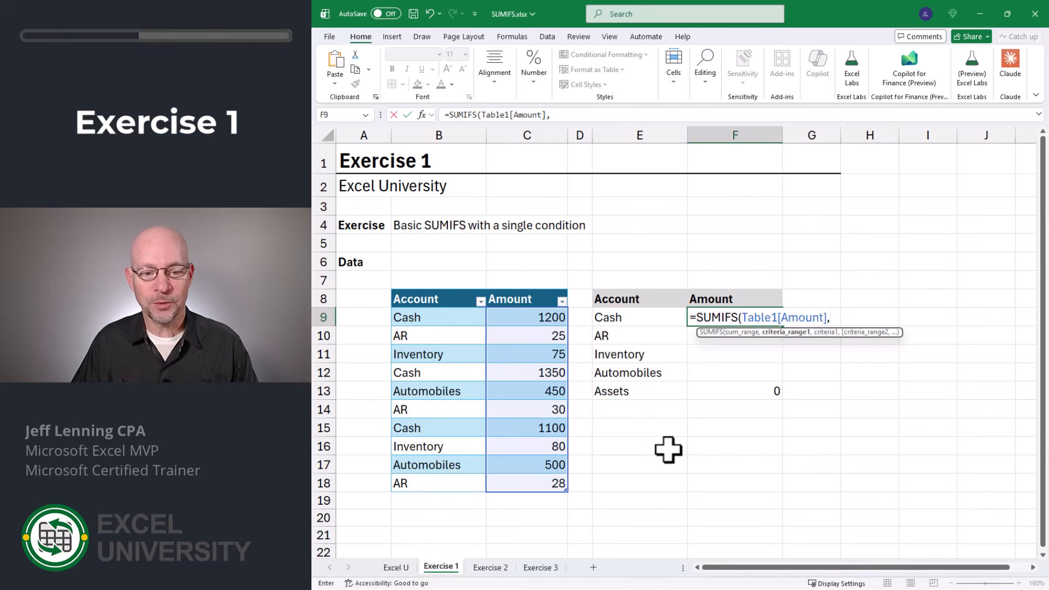
left_click(444, 290)
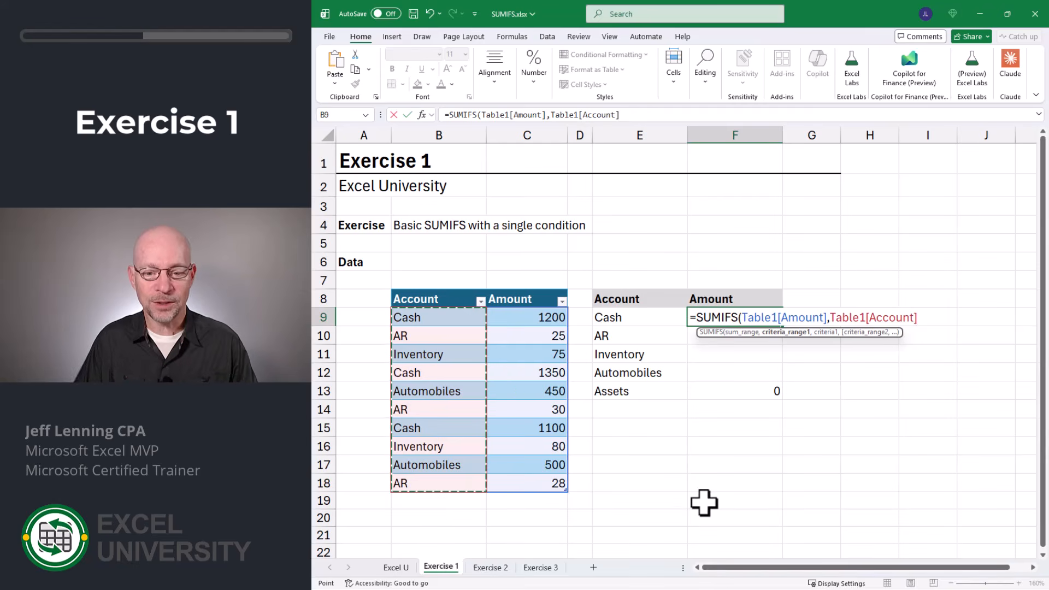
type(",")
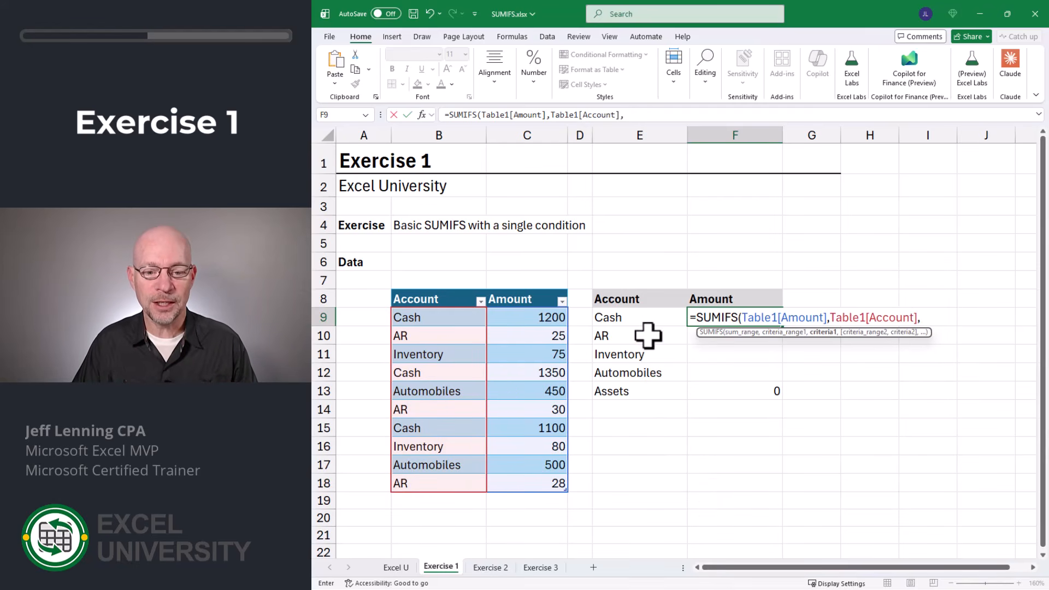
left_click(647, 316)
type(")")
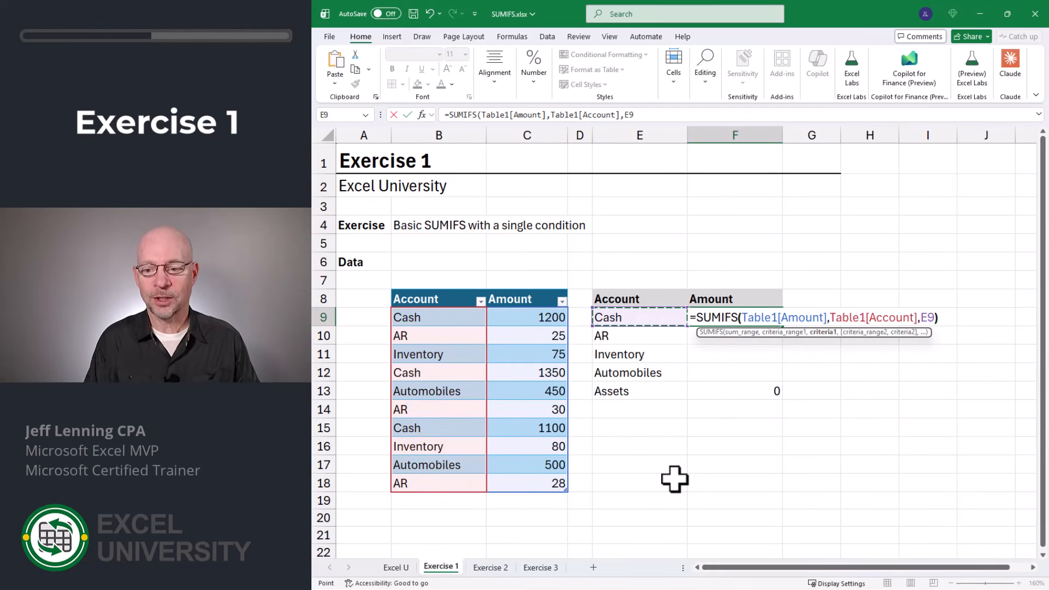
key("Return")
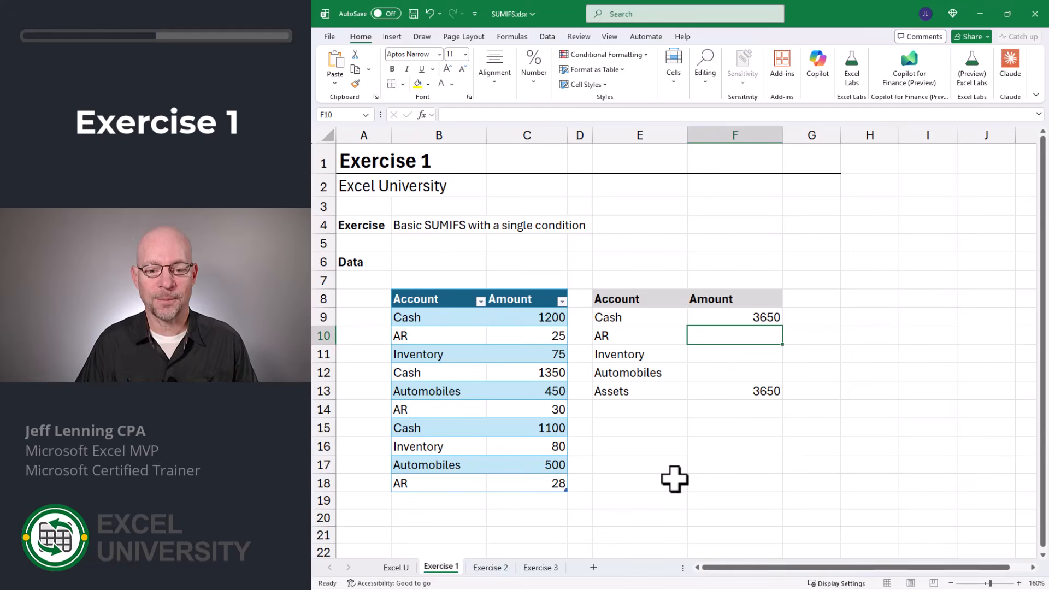
- Copy the Cash SUMIFS formula from F9 down through F12, and check the Assets total formula in F13
left_click(749, 318)
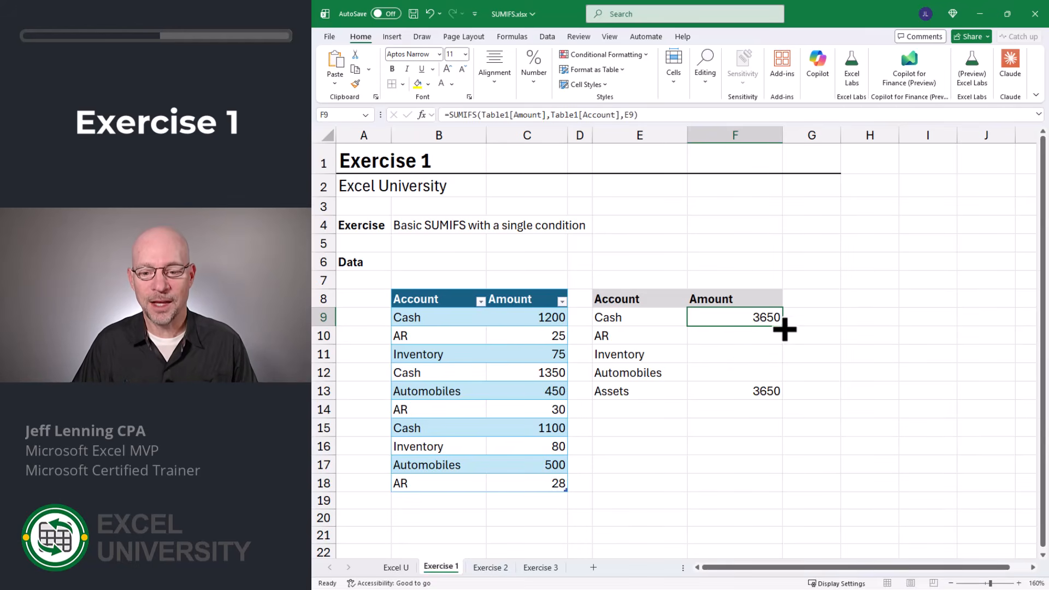
left_click_drag(784, 327, 784, 380)
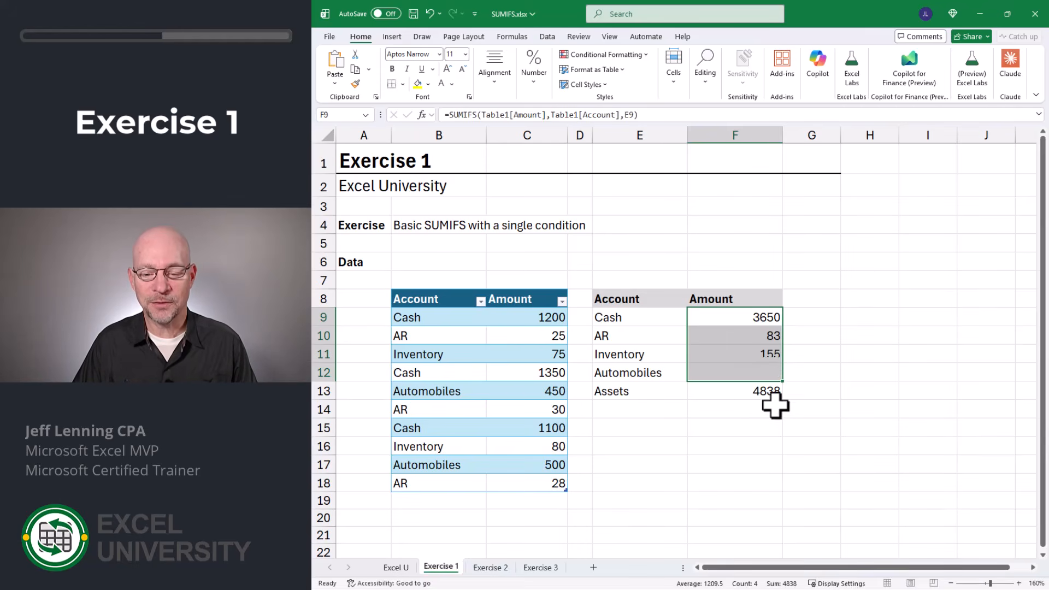
left_click(739, 390)
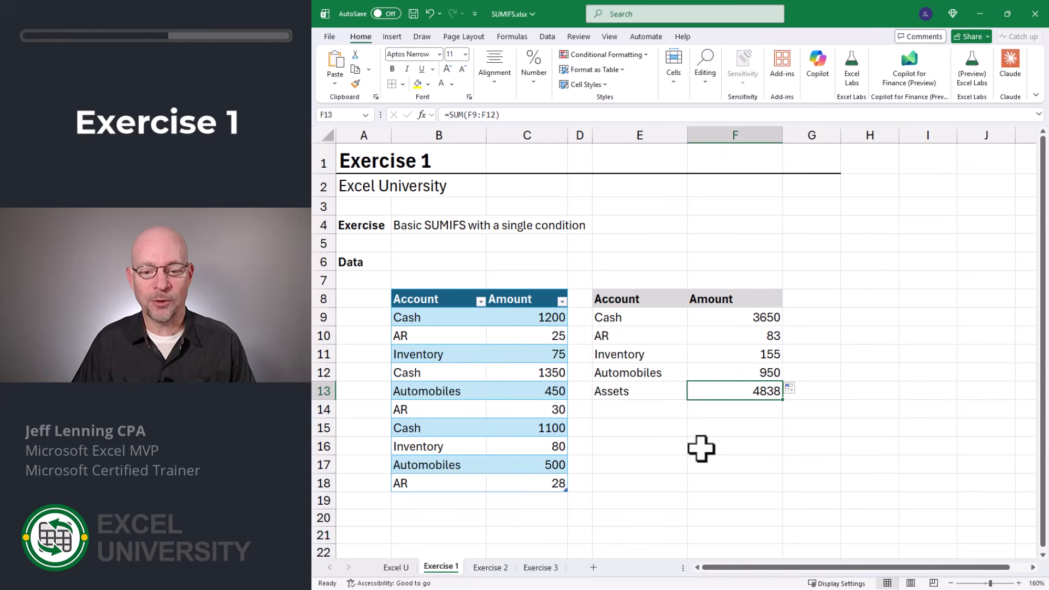
- Turn on the total row for the Account and Amount data table
left_click(539, 318)
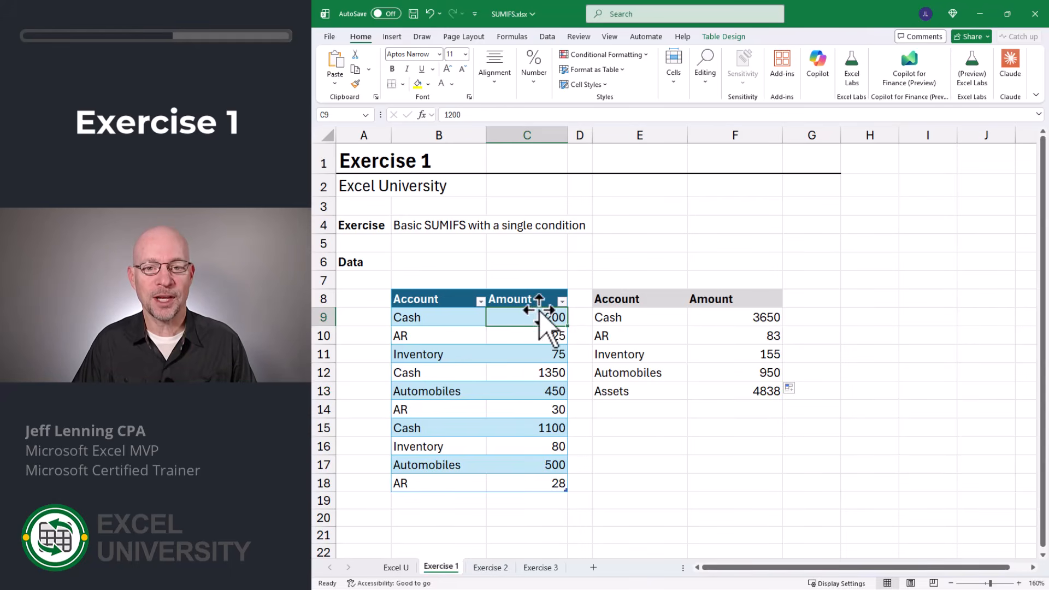
left_click(727, 37)
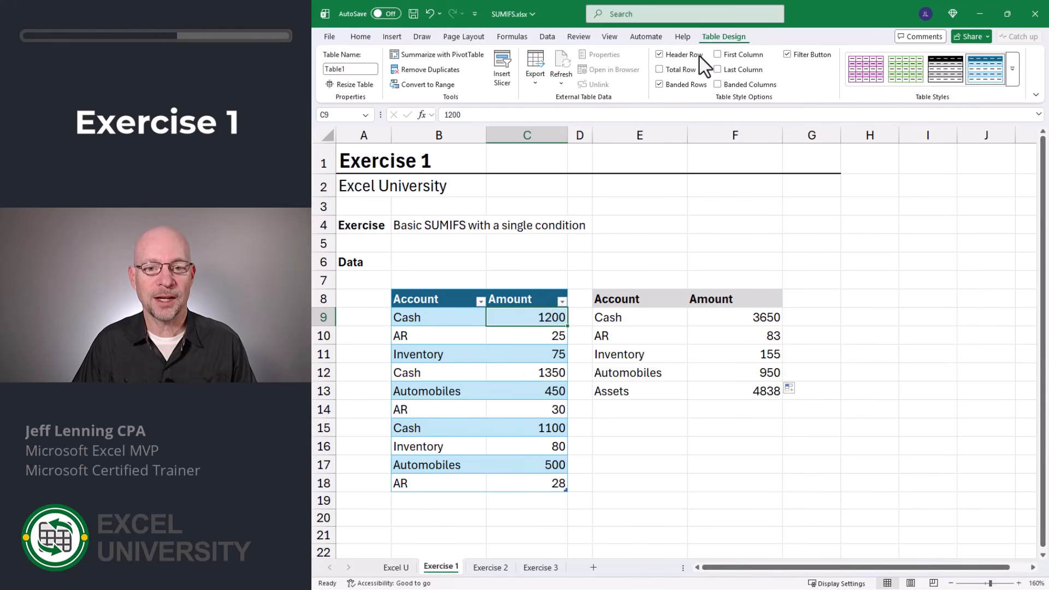
left_click(678, 71)
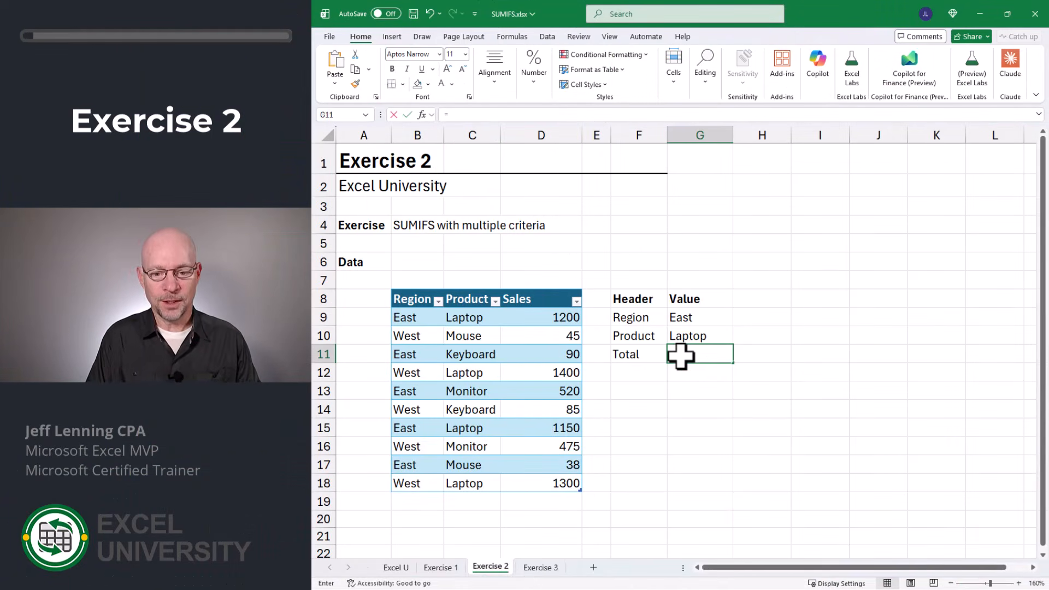
- In G11 on the Exercise 2 sheet, start a SUMIFS formula summing Table2[Sales] where Table2[Region] matches G9
type("=sumifs")
key("Tab")
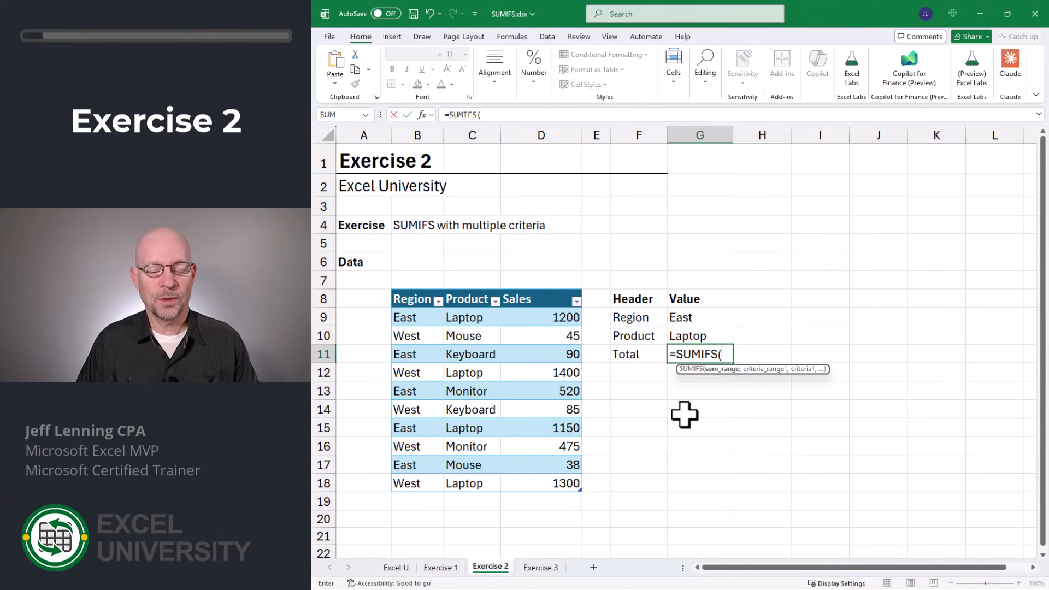
left_click(549, 283)
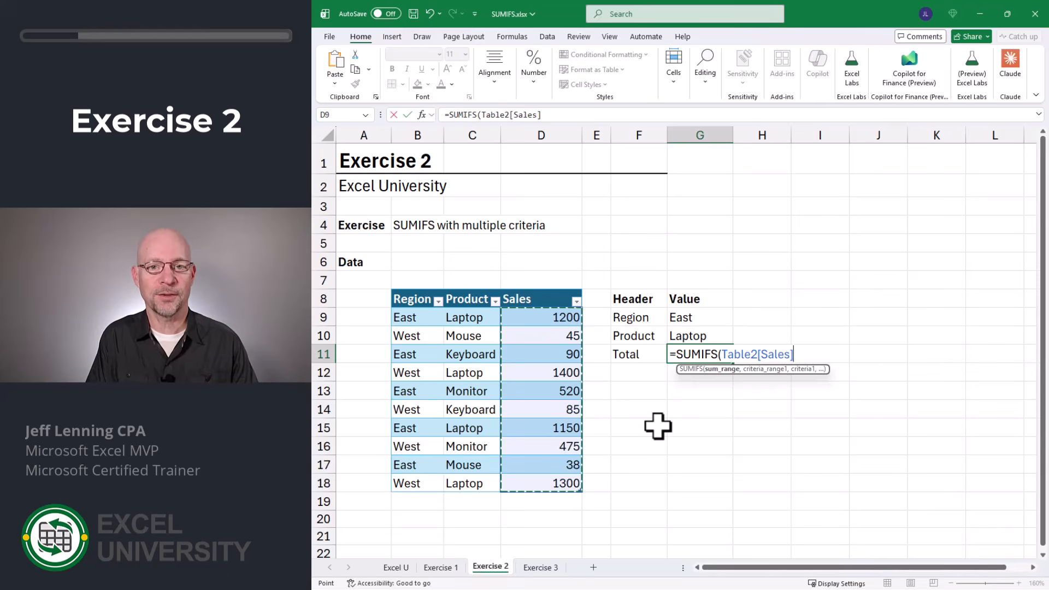
type(",")
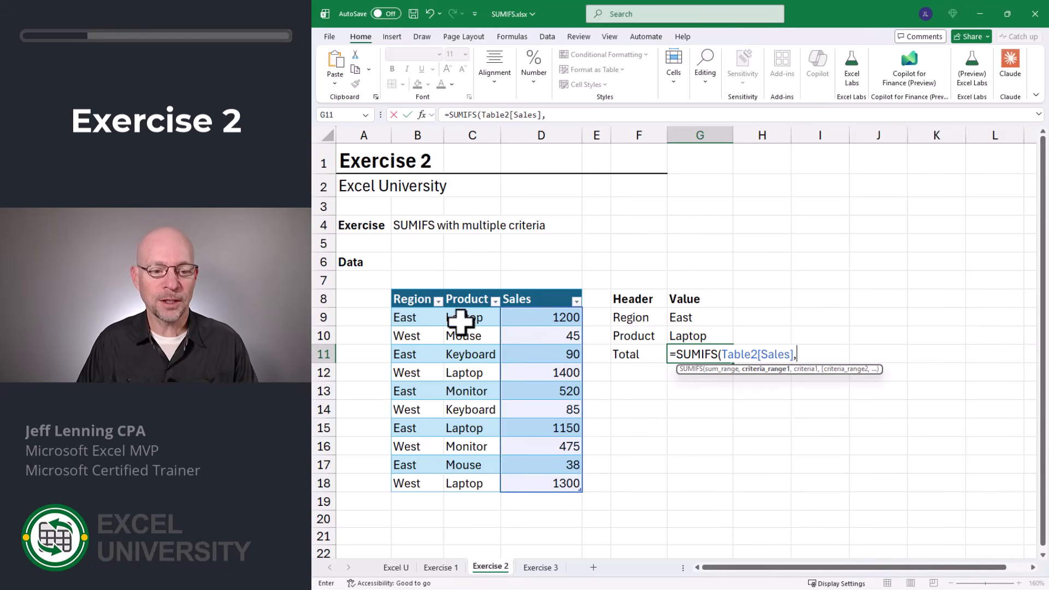
left_click(420, 289)
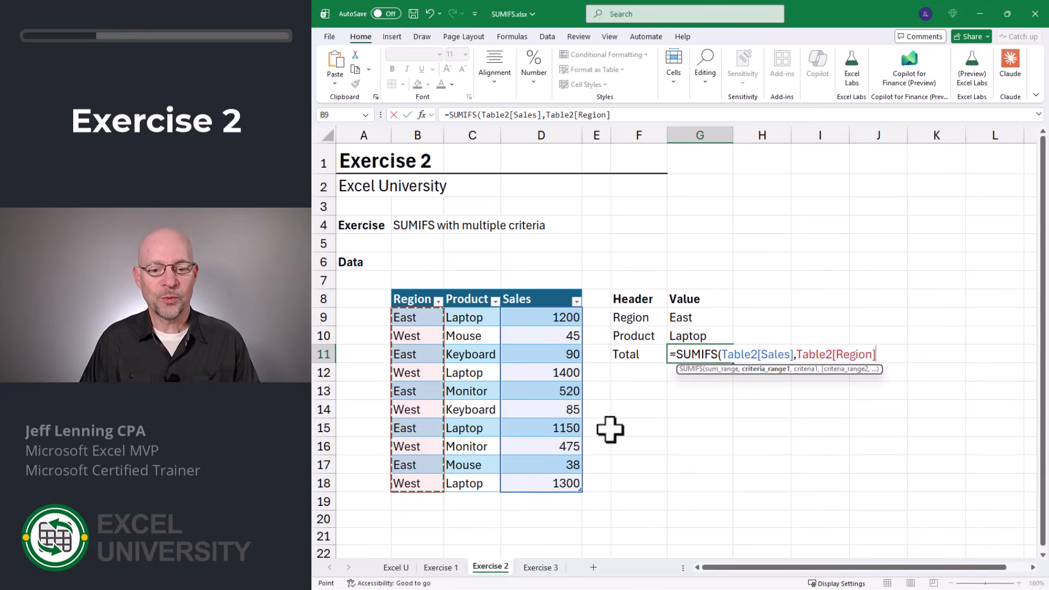
type(",")
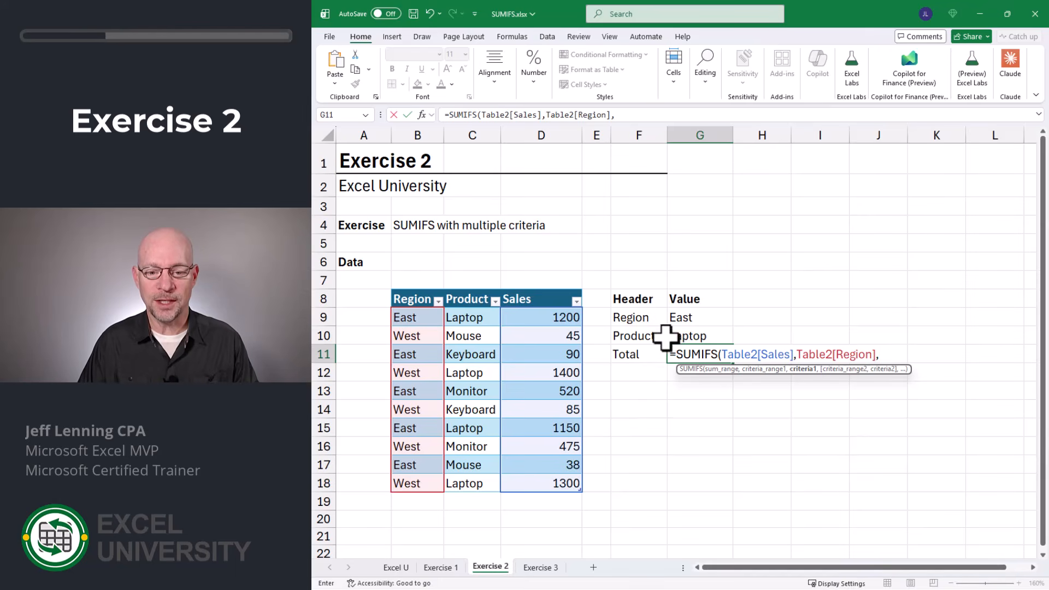
left_click(684, 318)
type(",")
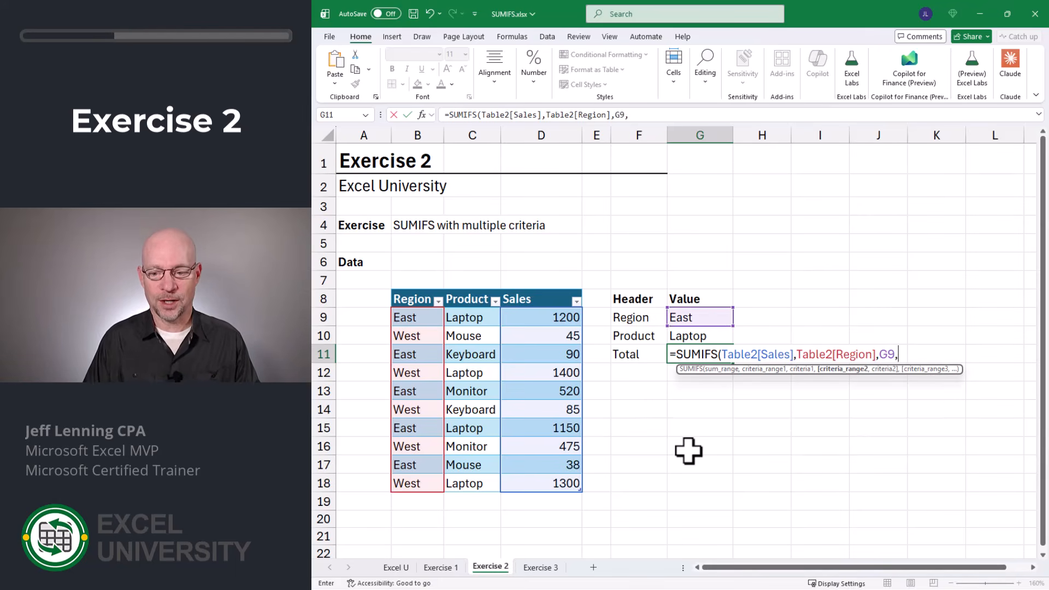
- Add a second condition matching Table2[Product] to G10 and complete the SUMIFS formula in G11
left_click(476, 285)
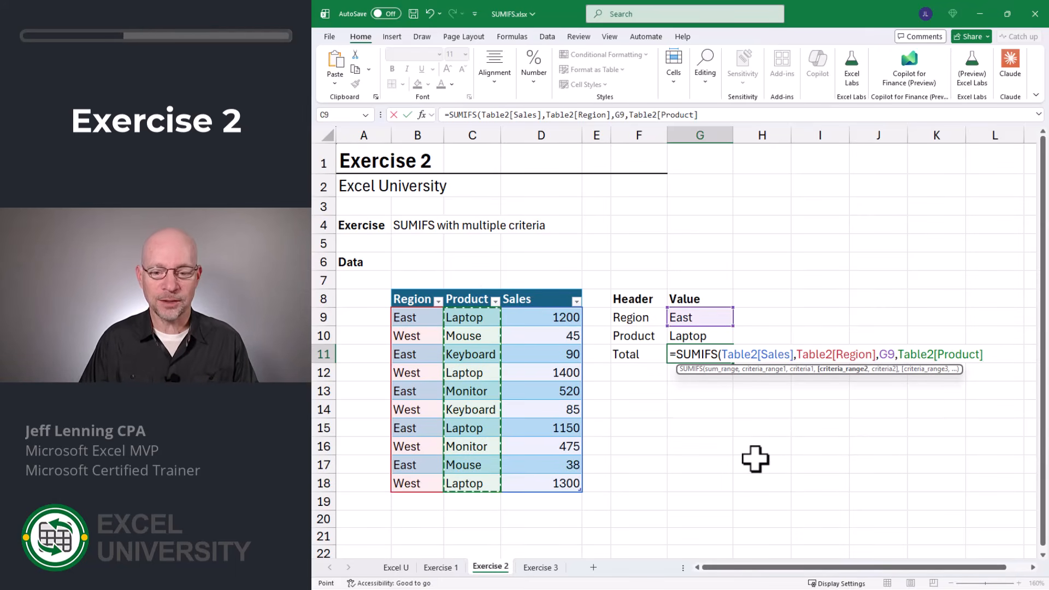
type(",")
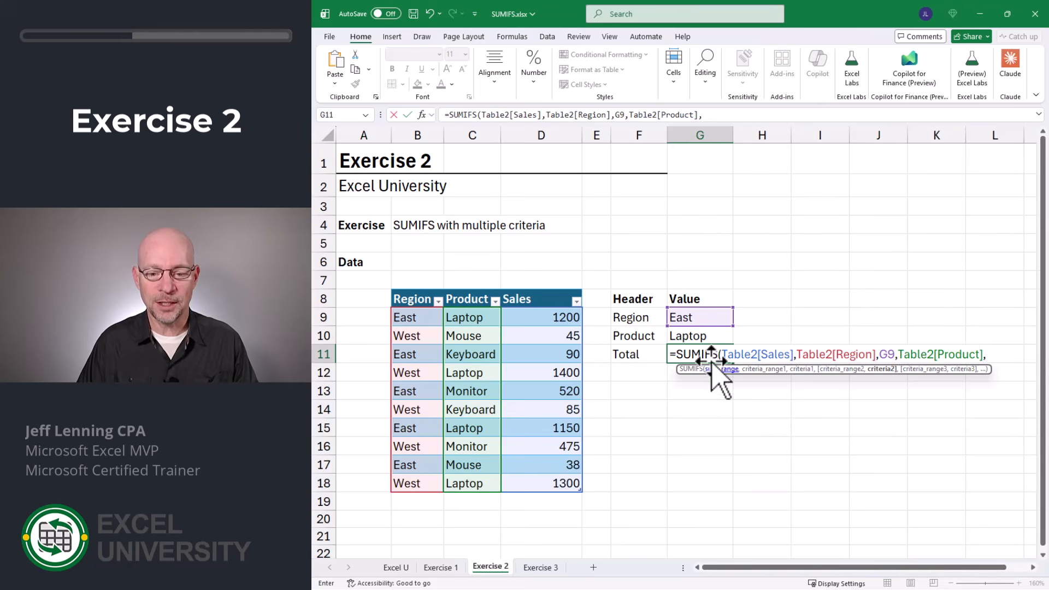
left_click(701, 336)
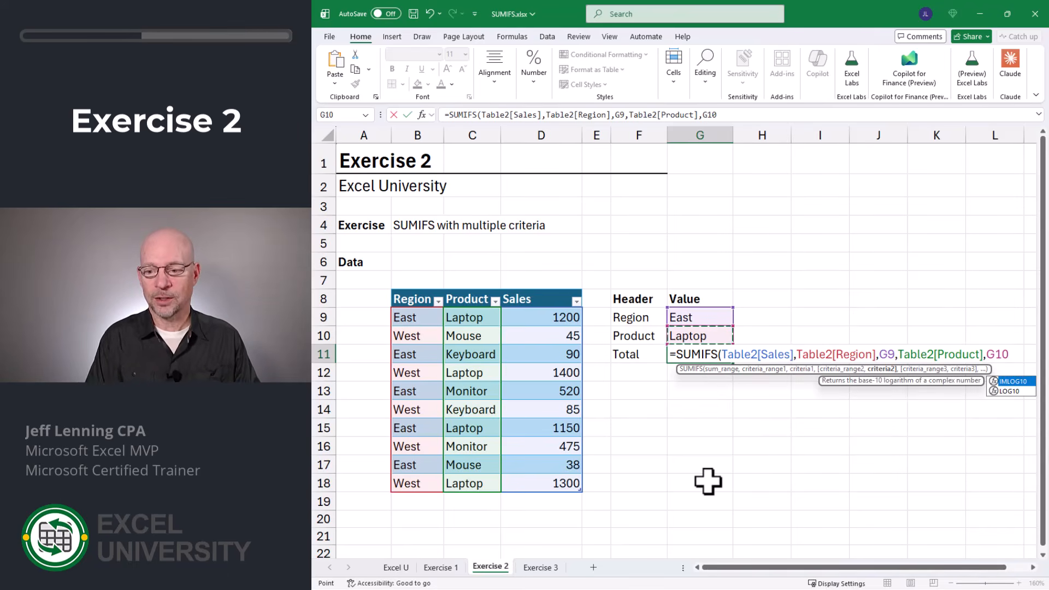
type(")")
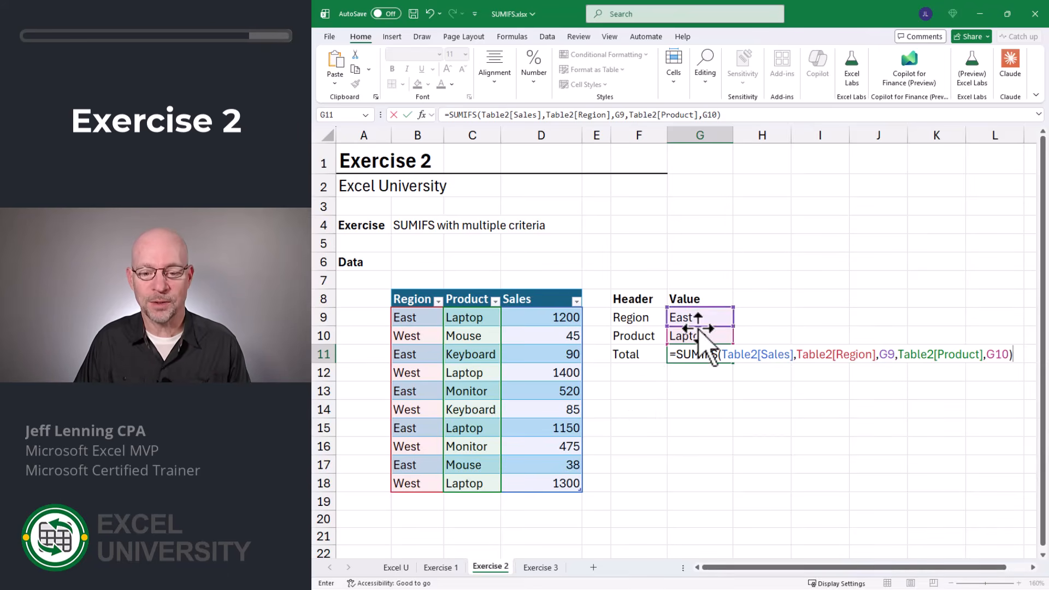
key("Return")
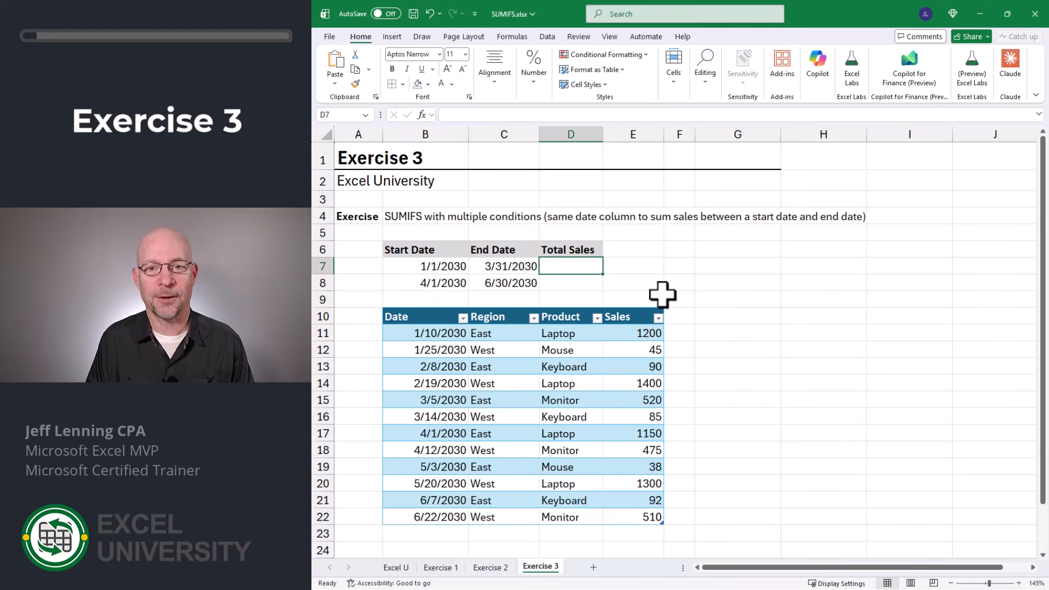
- In D7 on the Exercise 3 sheet, start a SUMIFS formula summing Table3[Sales] where Table3[Date] matches the start date in B7
type("=sumifs")
key("Tab")
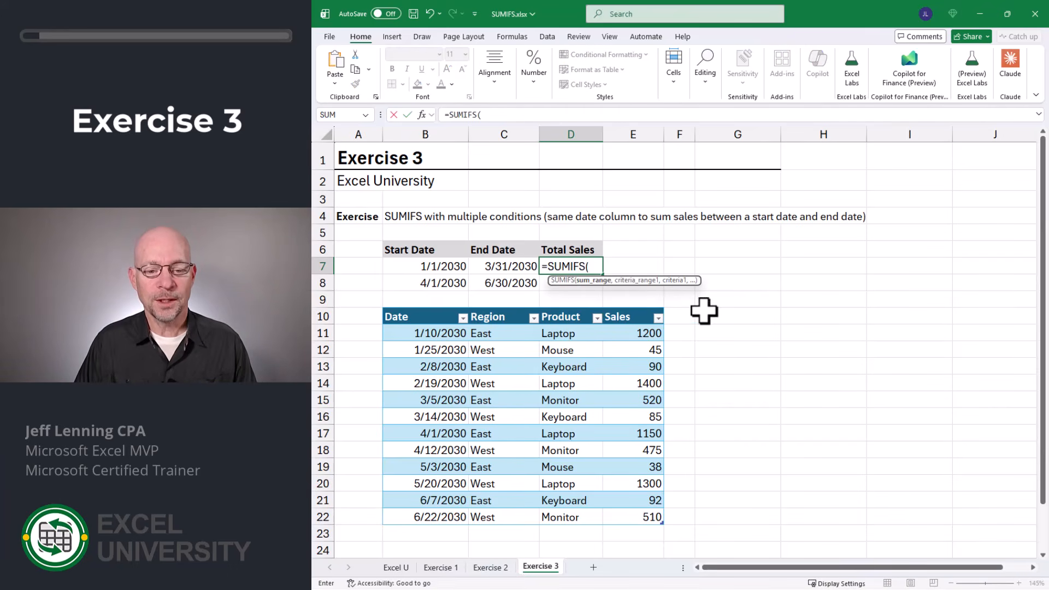
left_click(635, 301)
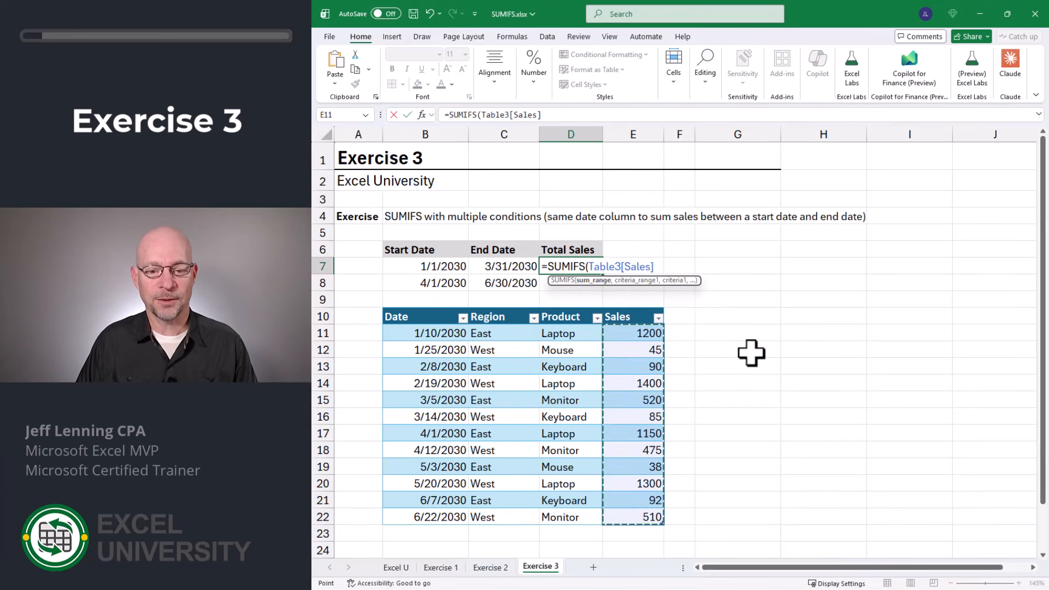
type(",")
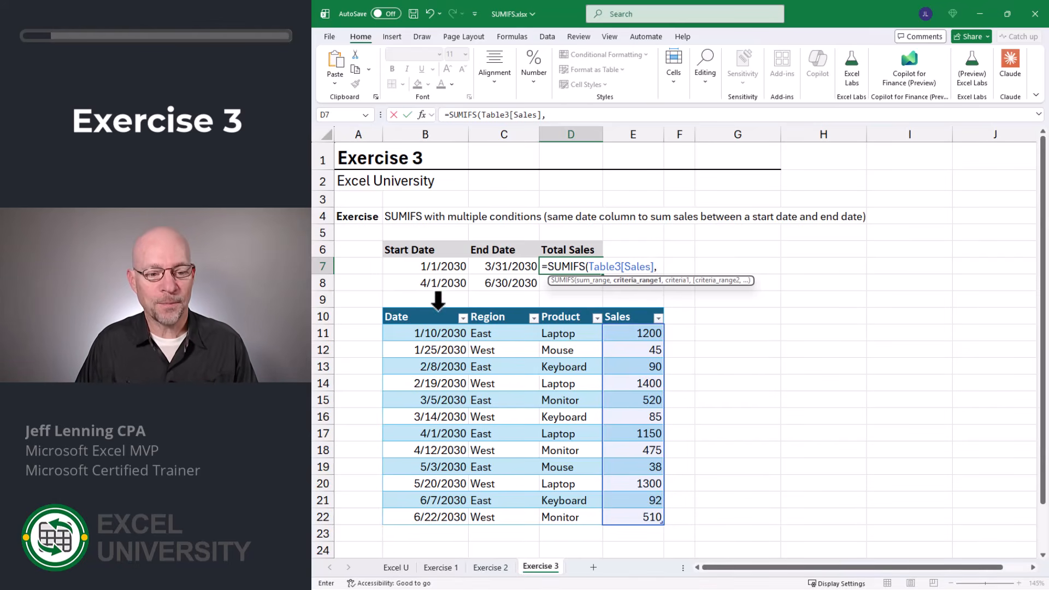
left_click(438, 300)
type(",")
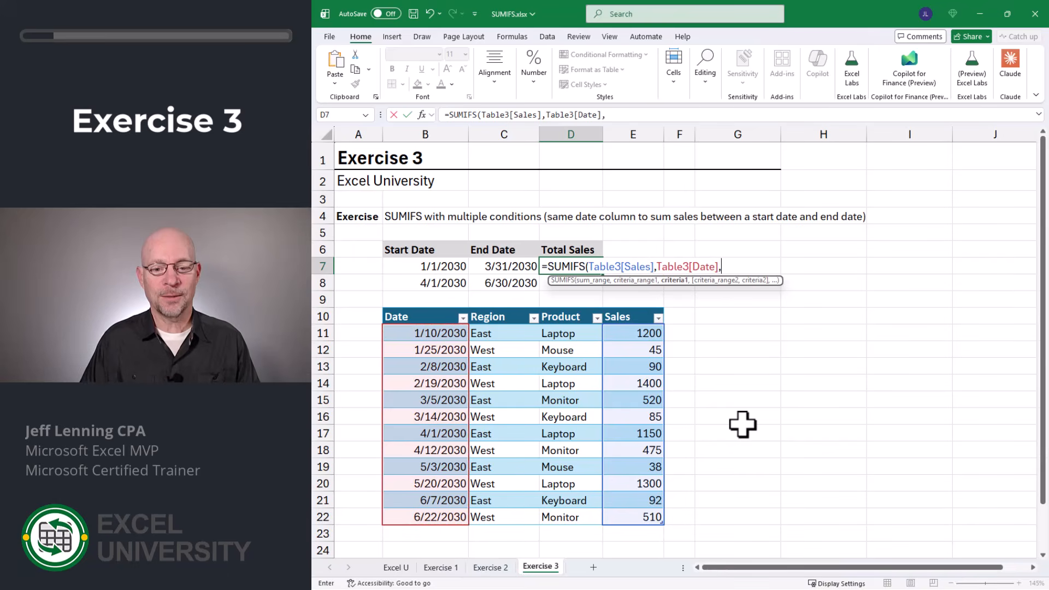
left_click(427, 266)
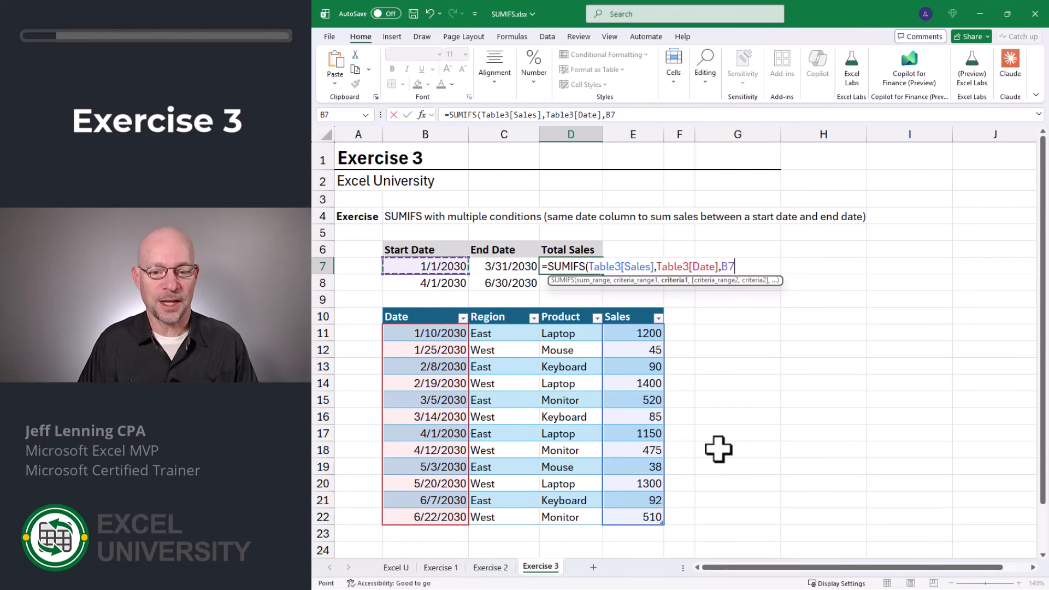
type(",")
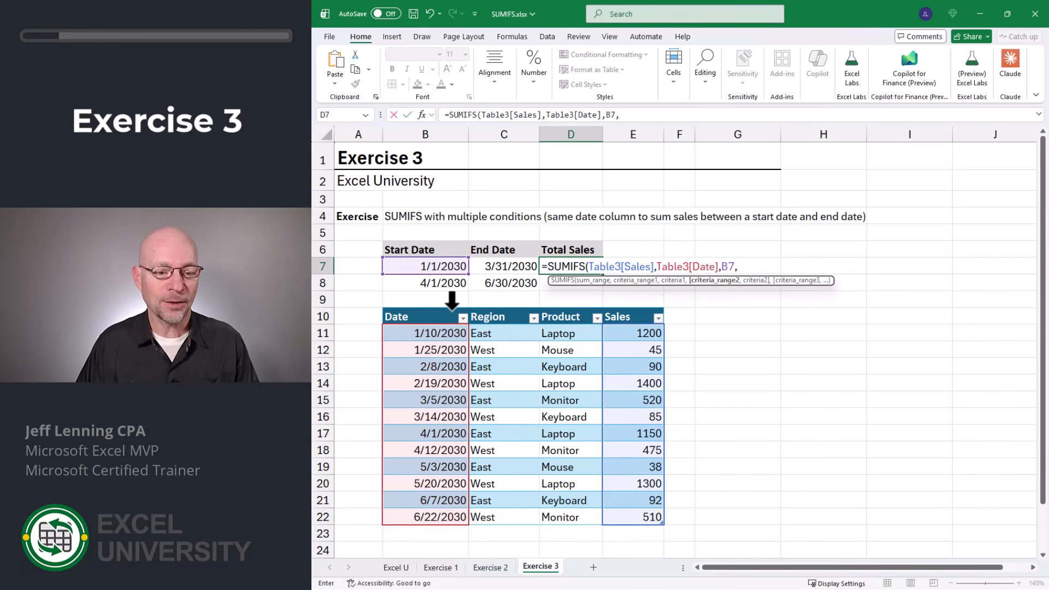
- Add a second Table3[Date] condition using the end date in C7 and complete the SUMIFS formula in D7
left_click(452, 307)
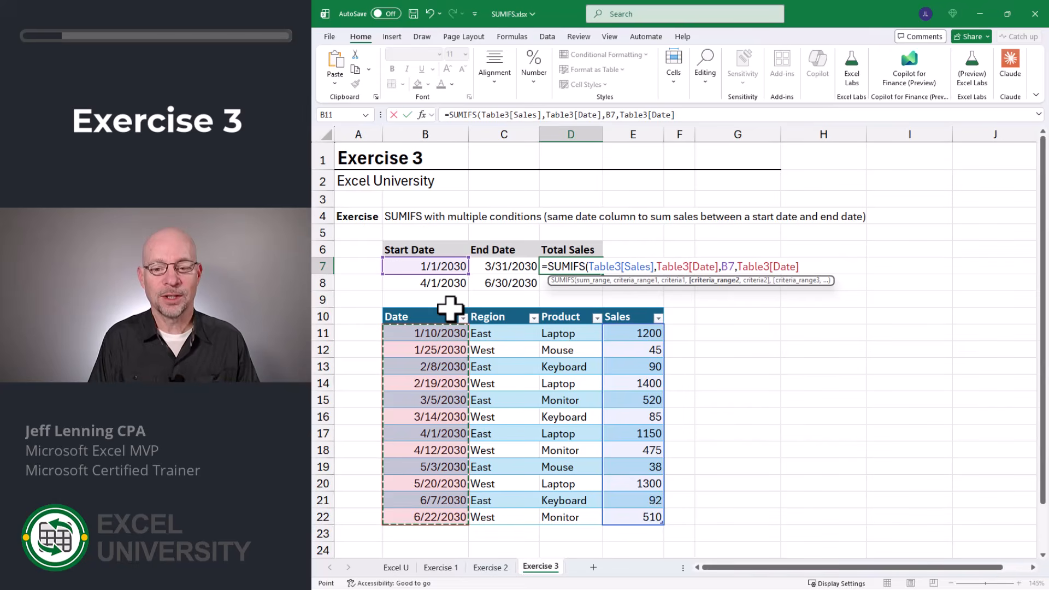
type(",")
left_click(497, 266)
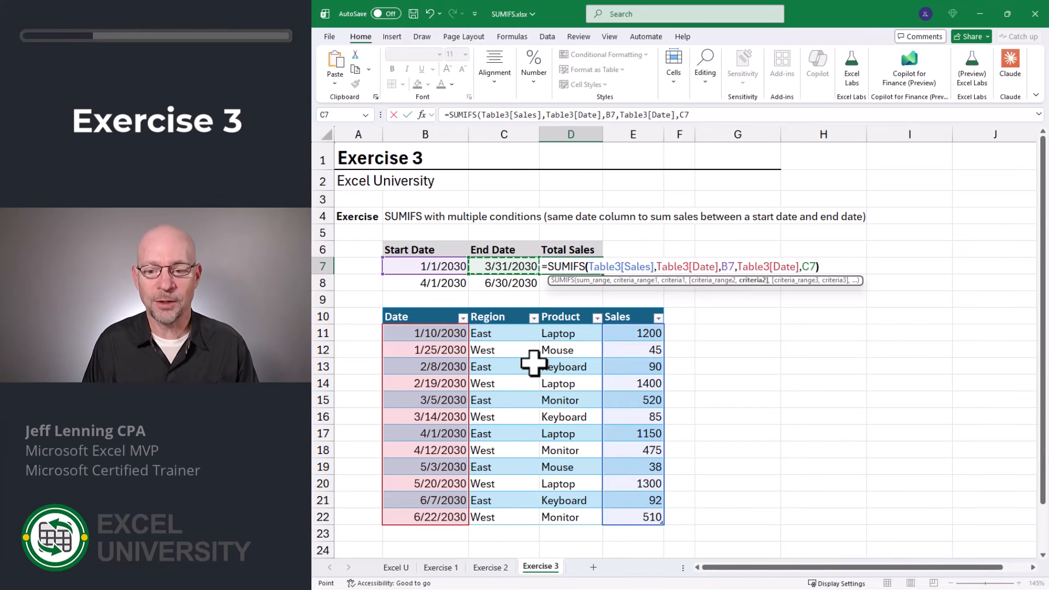
key("Return")
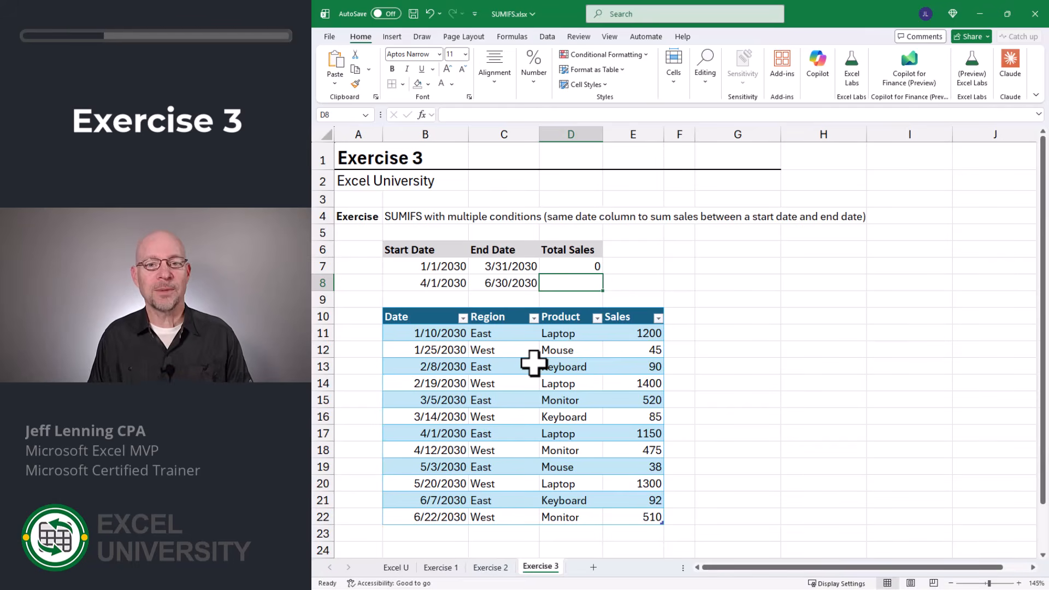
- Edit the SUMIFS formula in D7 so its first date criterion reads ">="&B7
key("Up")
key("F2")
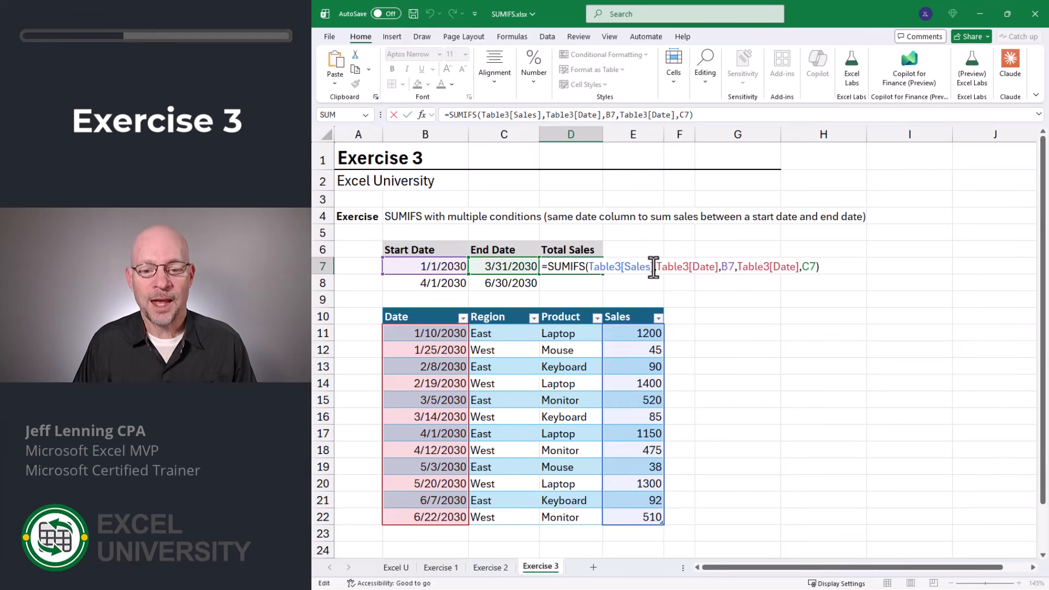
left_click(721, 268)
type("\"")
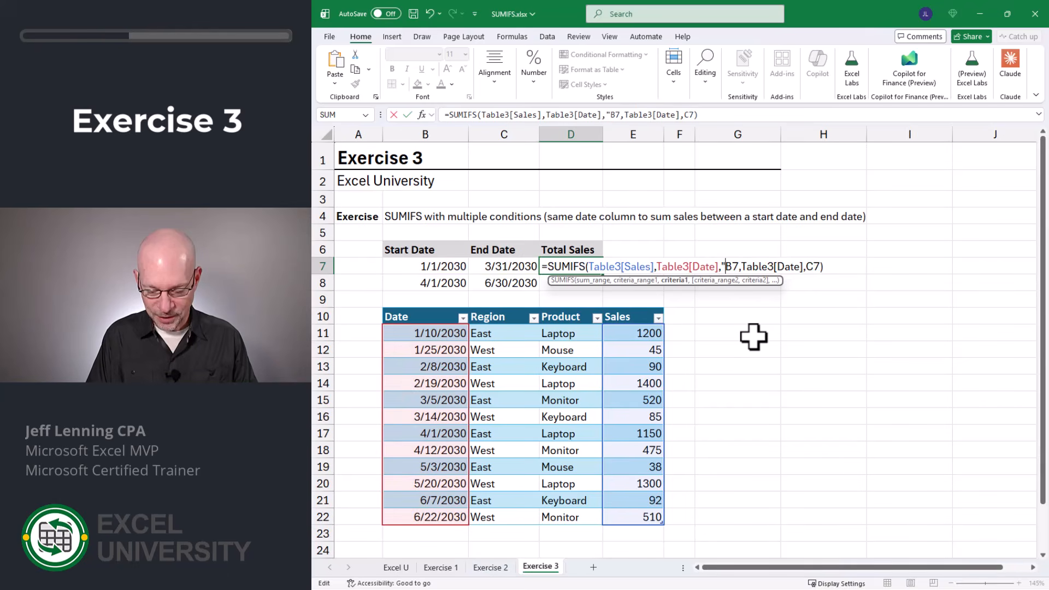
type(">=")
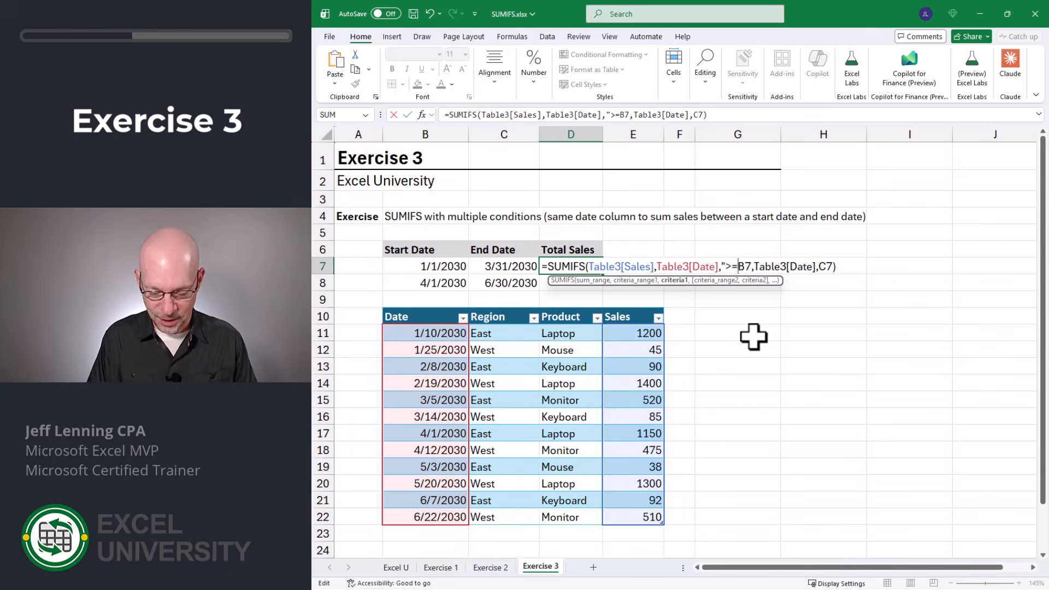
type("\"&")
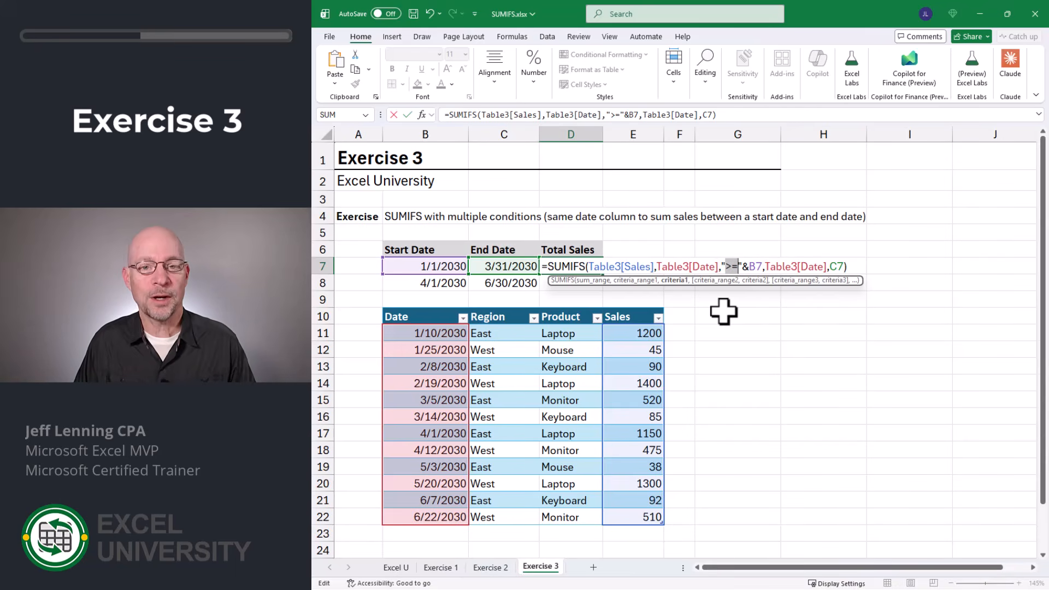
- Review the first date condition in the D7 formula: its criteria range, quoted comparison operator, ampersand and B7 reference
left_click_drag(722, 267, 762, 266)
left_click(746, 266)
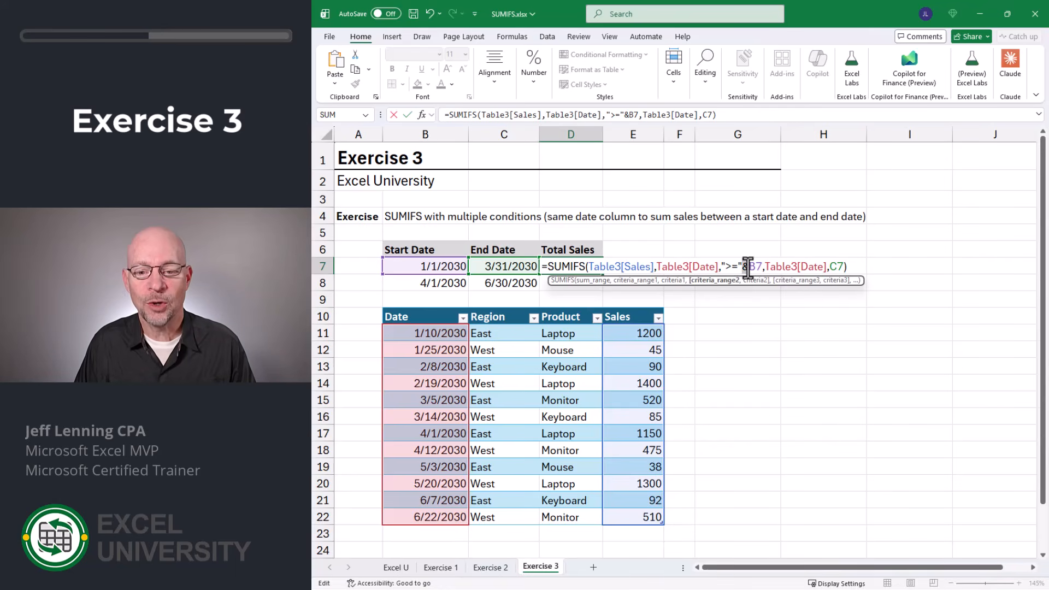
left_click(747, 266)
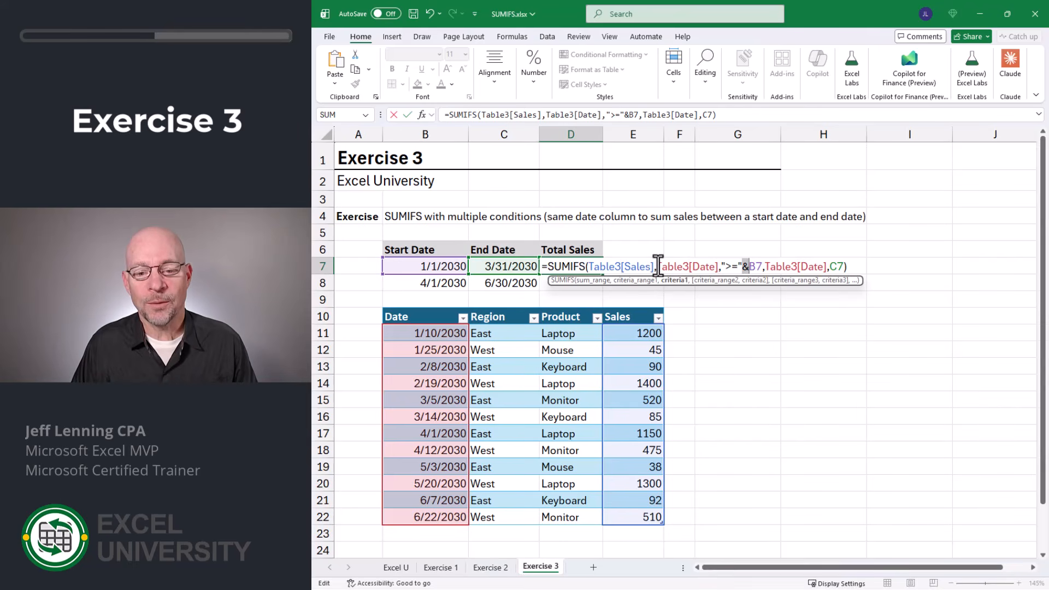
left_click_drag(658, 266, 759, 261)
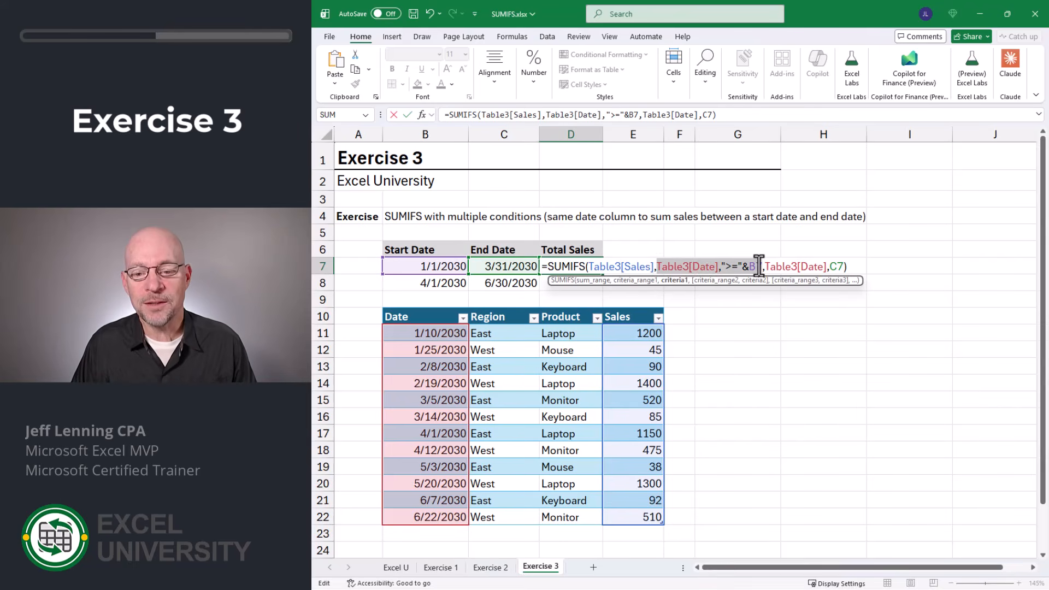
left_click(656, 266)
left_click_drag(656, 266, 761, 264)
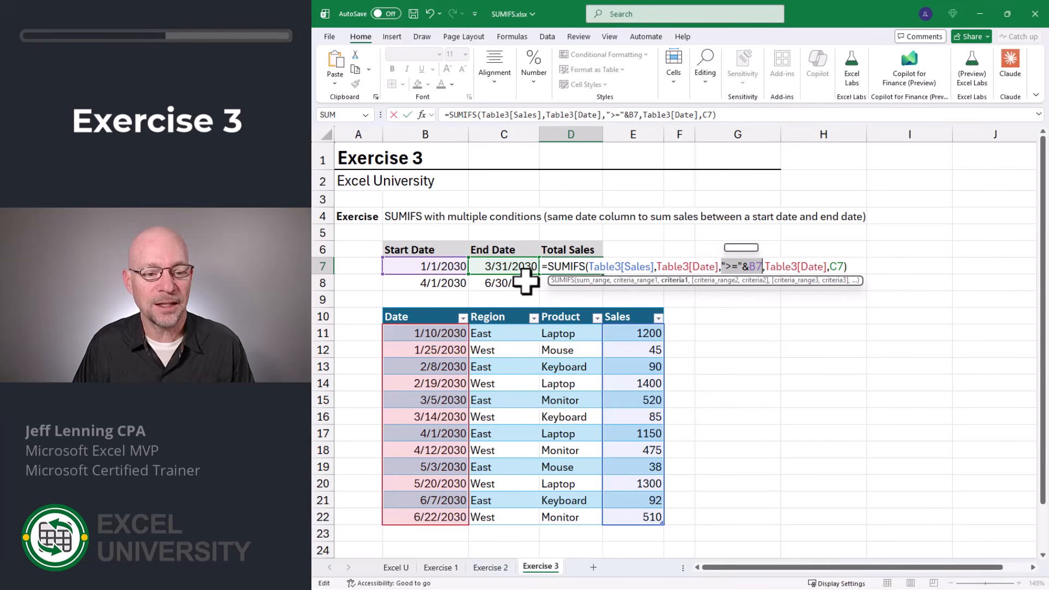
left_click(764, 267)
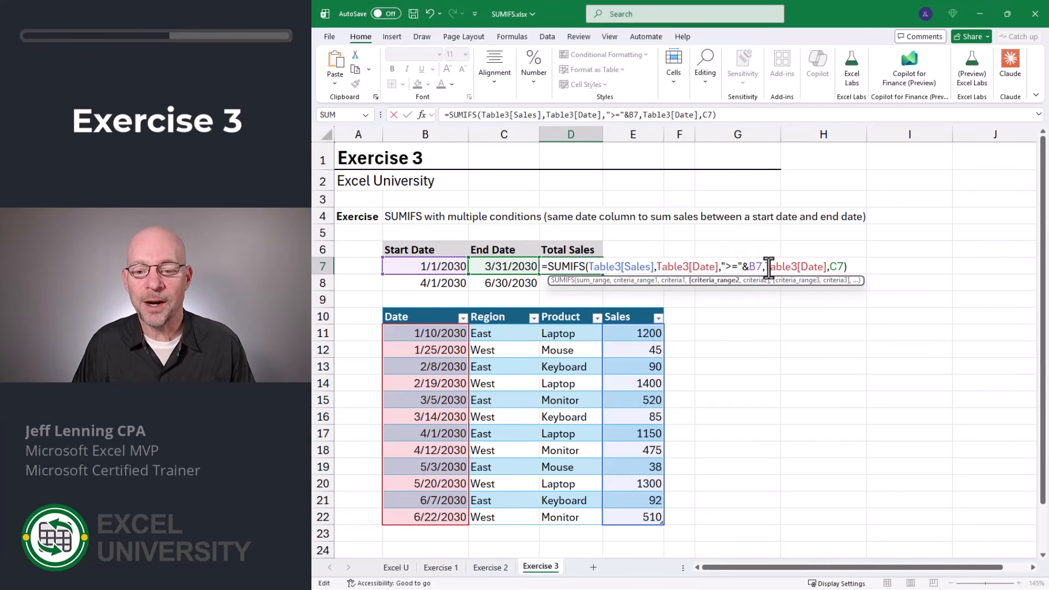
- Change the second date criterion in the D7 formula to "<="&C7 and complete the formula
left_click(828, 267)
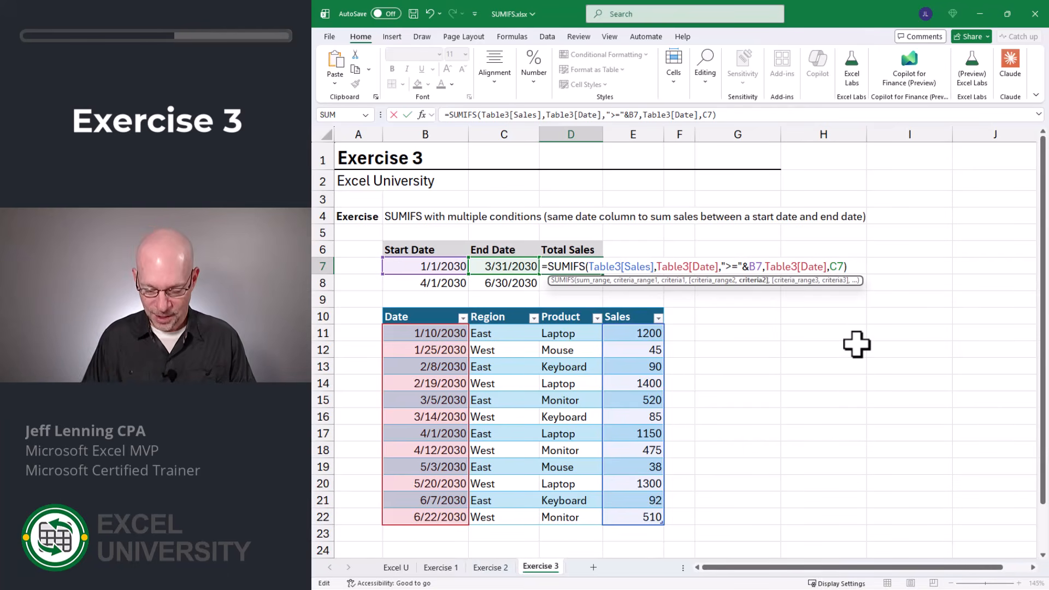
type("\"<")
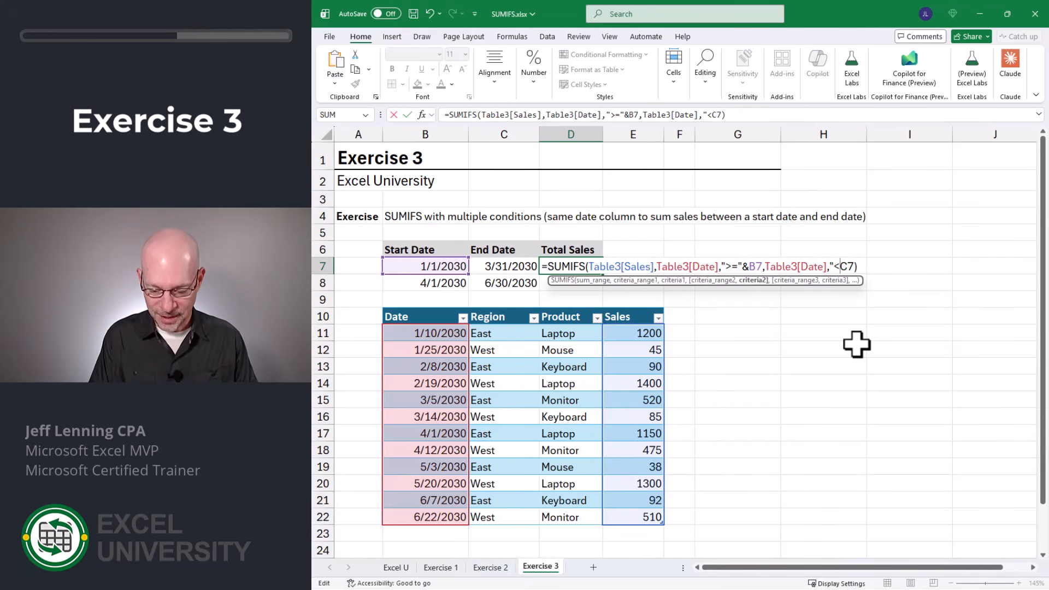
type("=\"&")
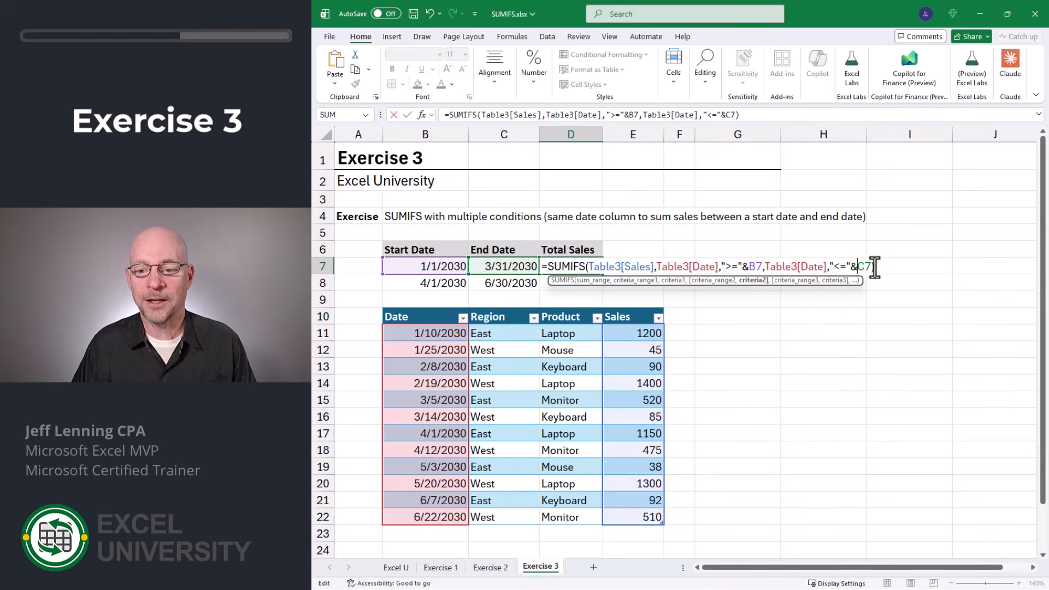
left_click_drag(829, 266, 850, 266)
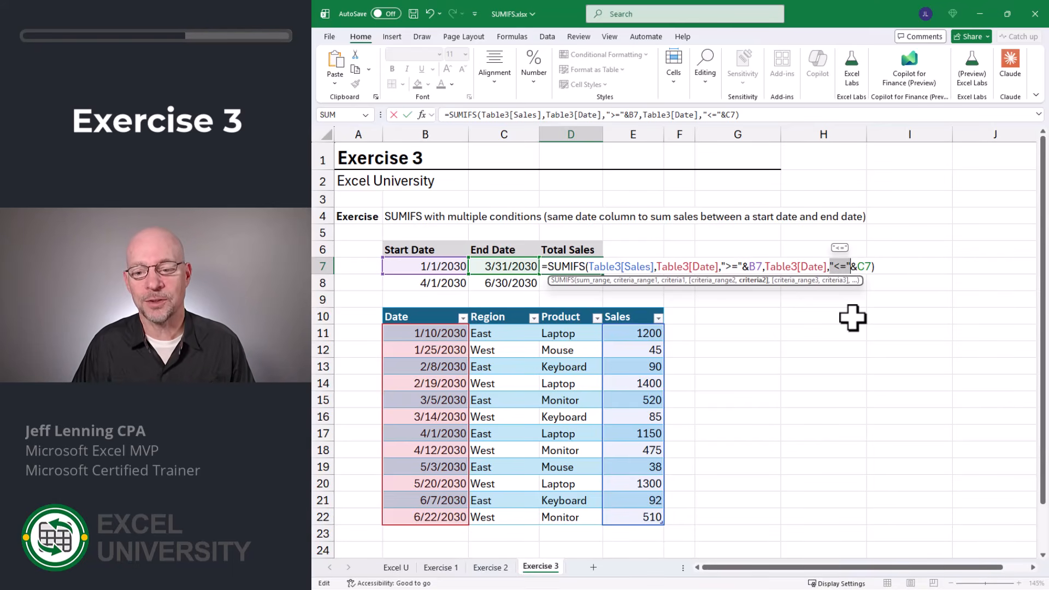
left_click(855, 266)
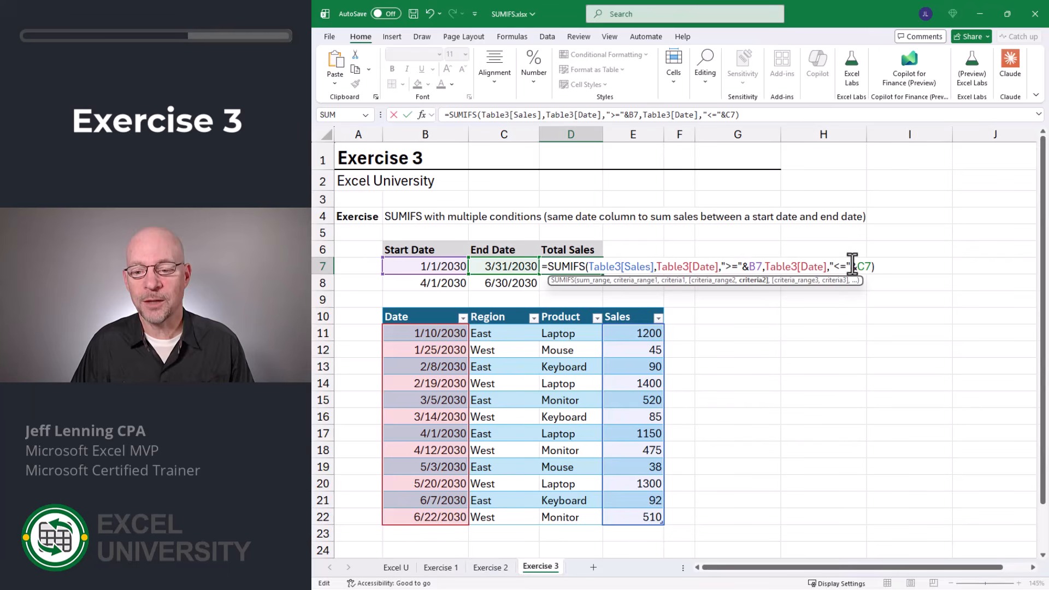
left_click(875, 266)
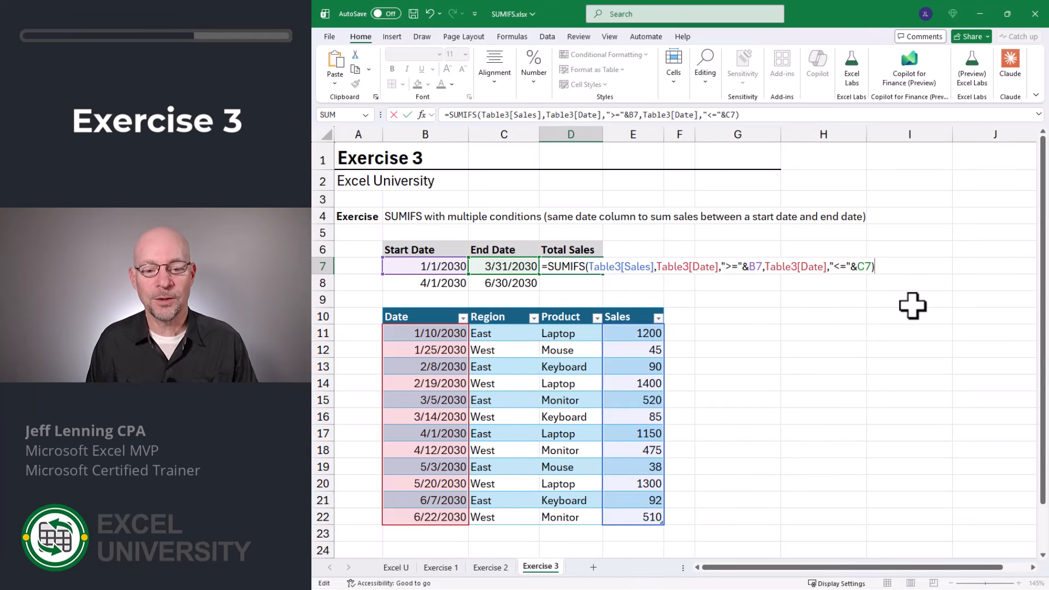
key("Return")
- Fill the SUMIFS formula from D7 down to D8
left_click(582, 266)
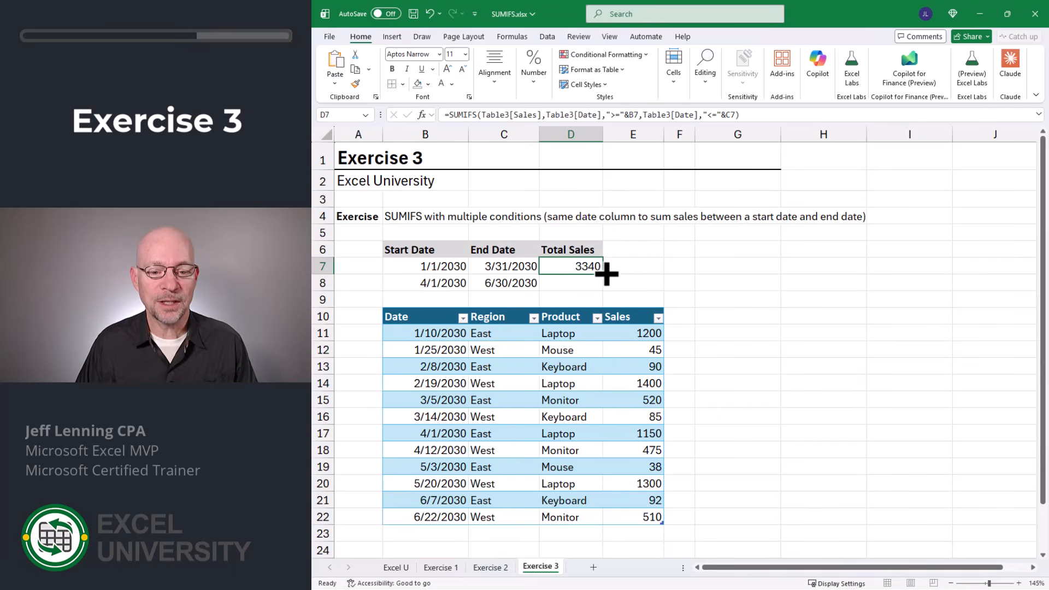
left_click_drag(606, 273, 604, 285)
left_click(679, 299)
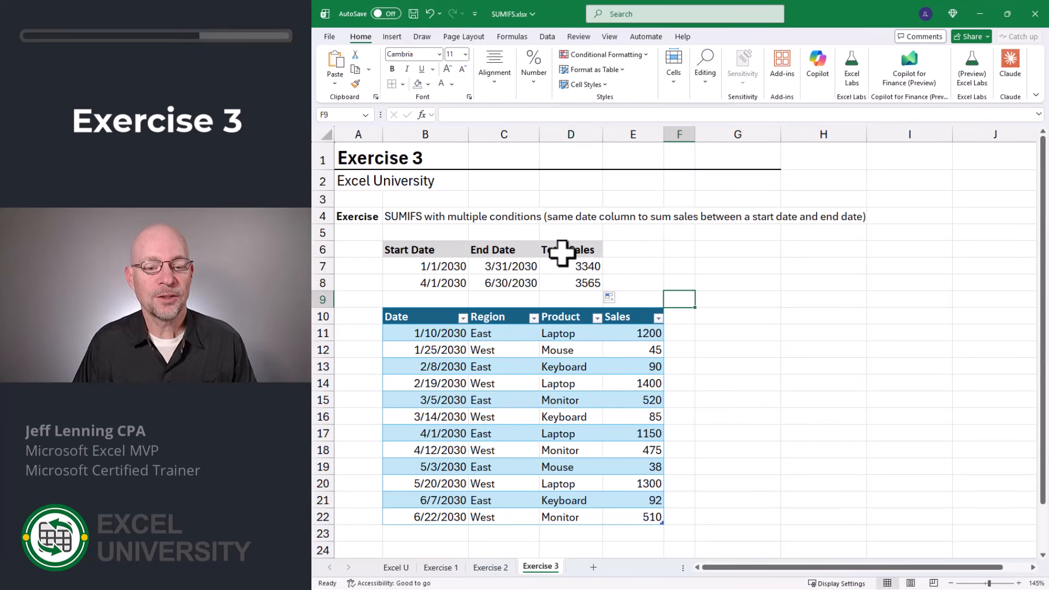
- Check the totals in D7 and D8 against the sums of E11:E16 and E17:E22 for their date ranges
left_click(563, 266)
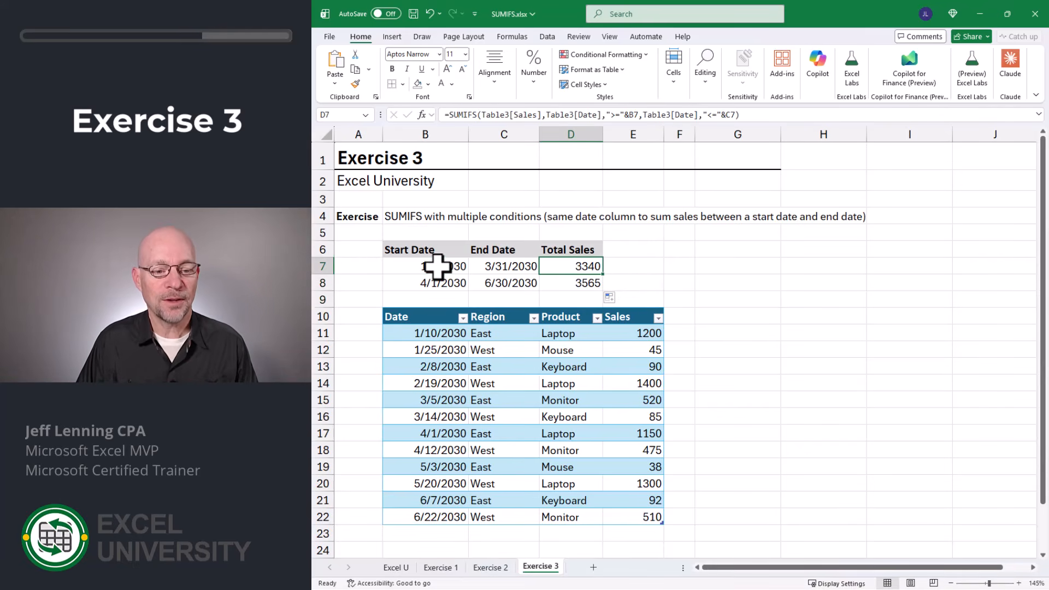
left_click_drag(437, 266, 486, 263)
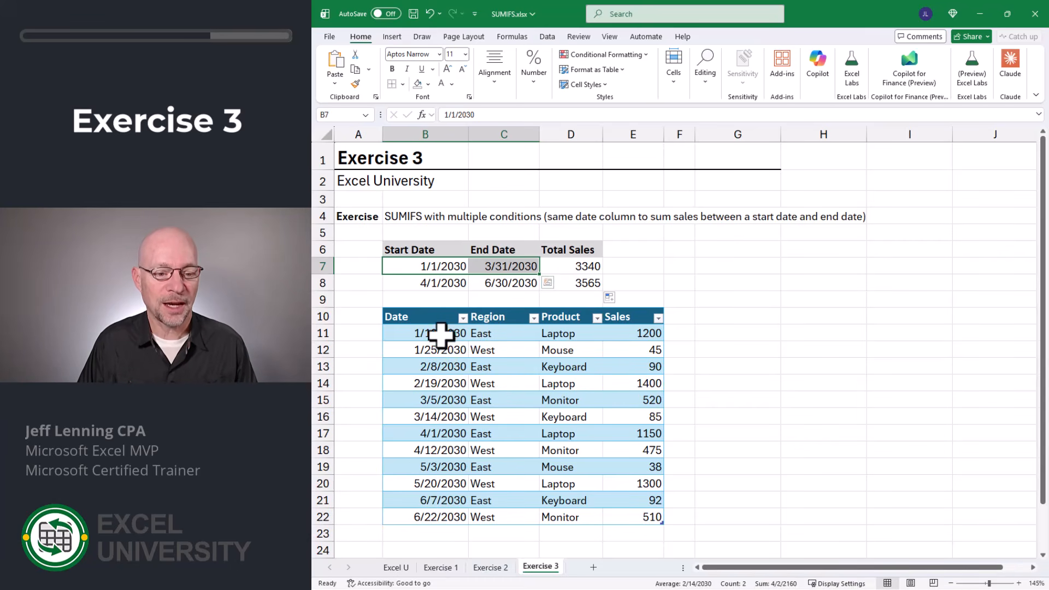
left_click_drag(645, 335, 645, 416)
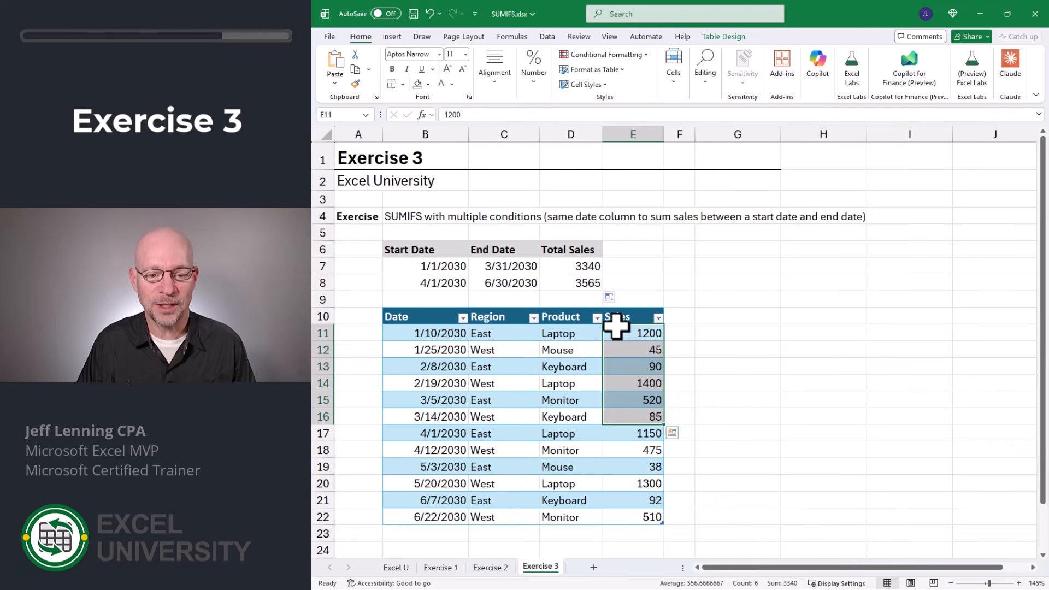
left_click(583, 268)
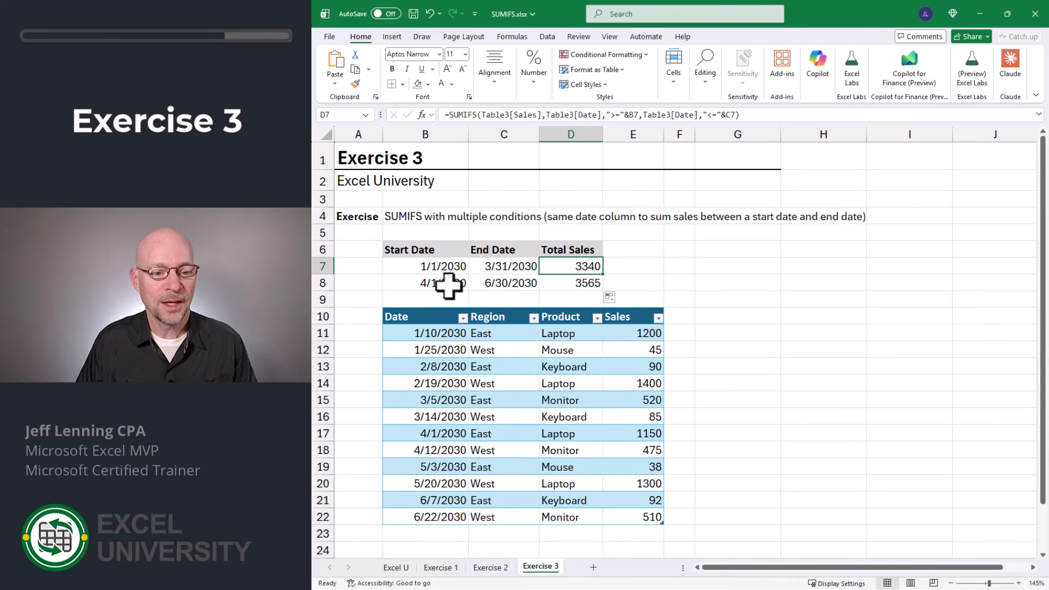
left_click_drag(446, 283, 478, 283)
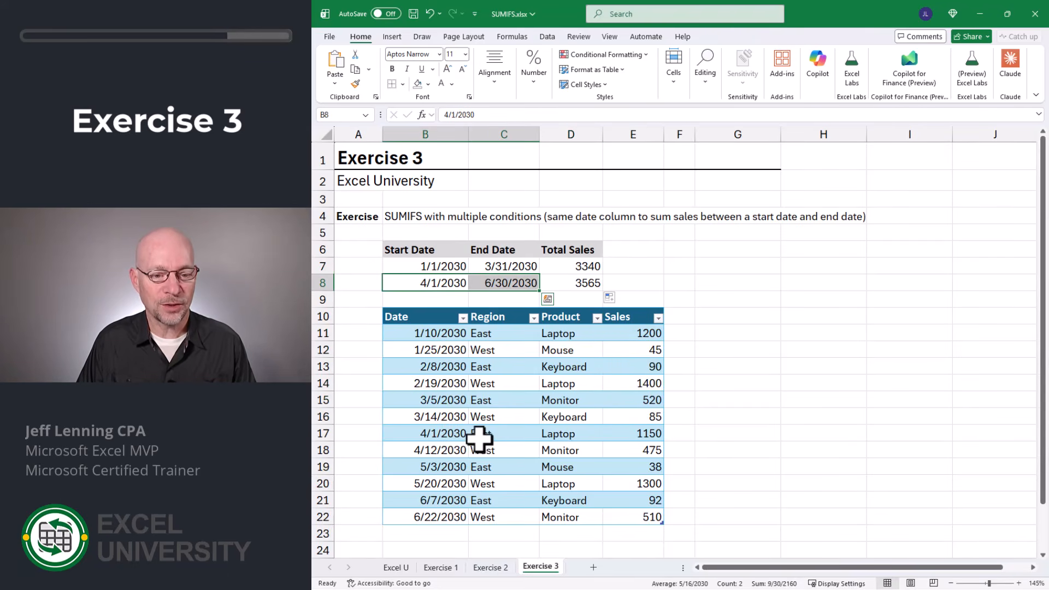
left_click_drag(621, 433, 636, 514)
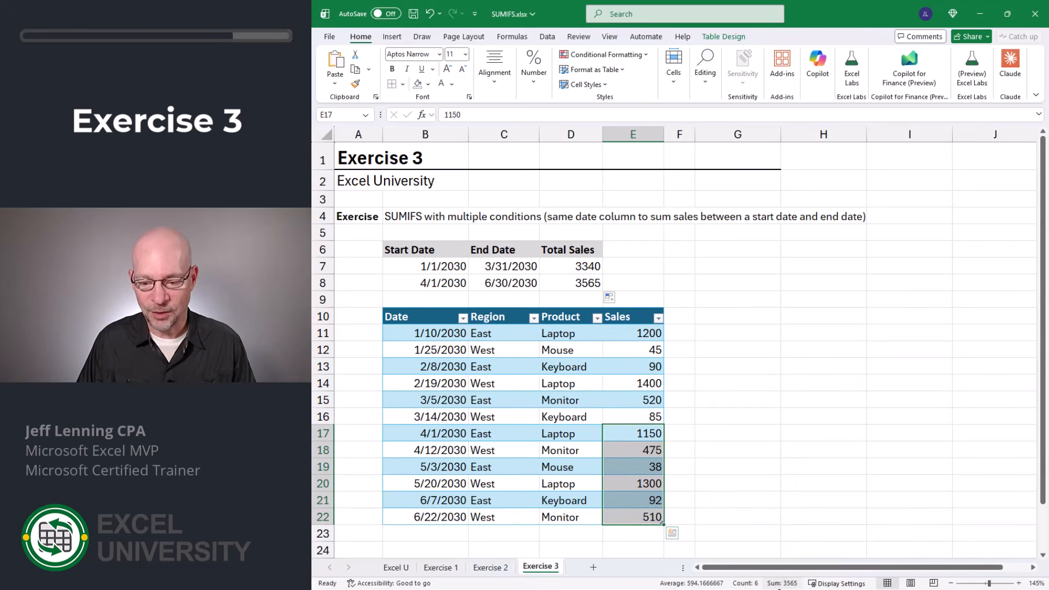
left_click(579, 281)
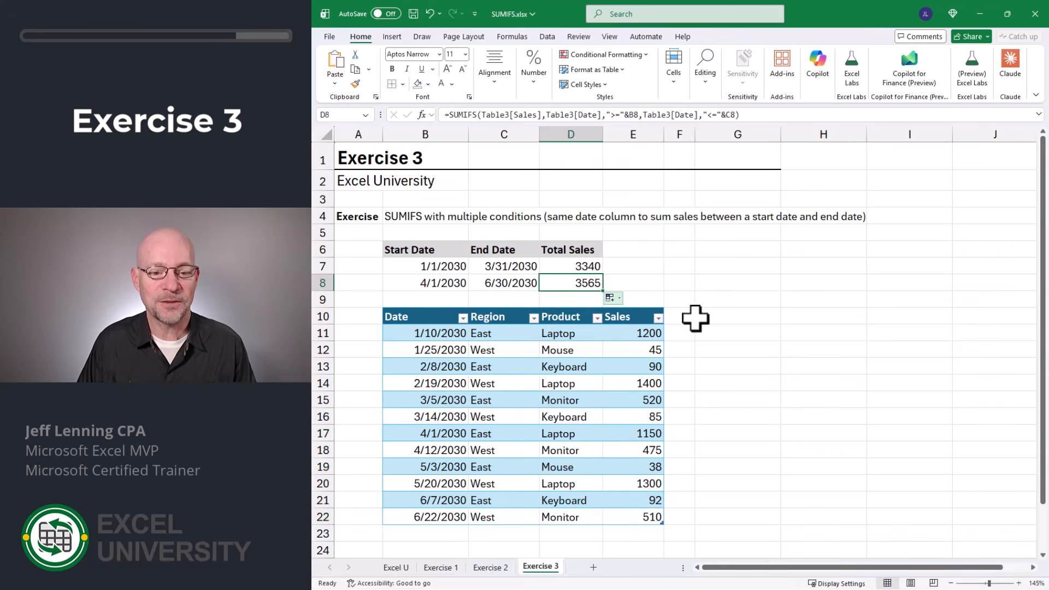
left_click(695, 318)
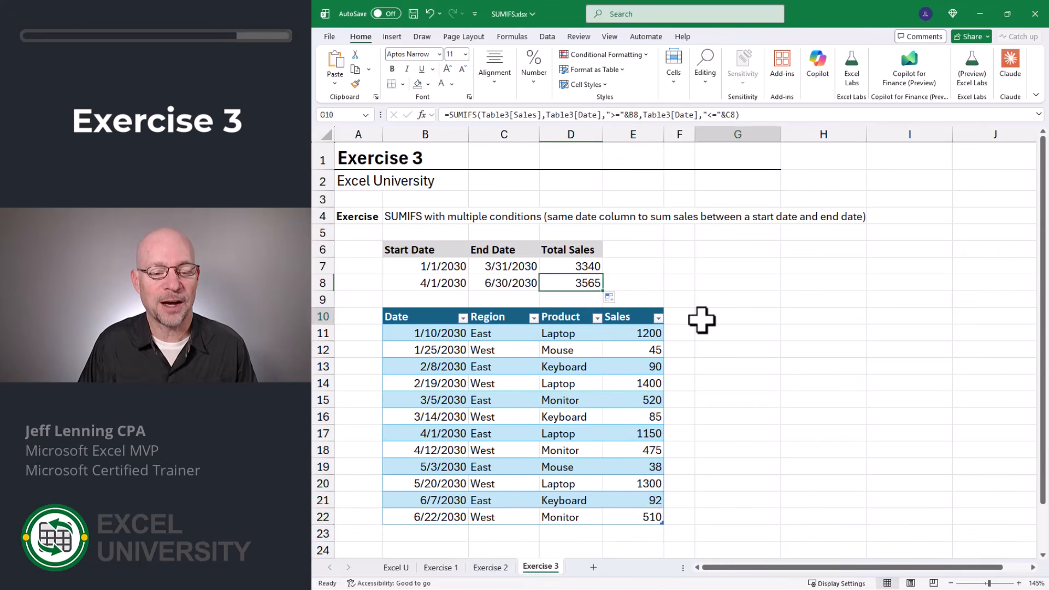
- Set the end date in C7 to 1/31/2030 and check the recalculated total in D7
left_click(478, 267)
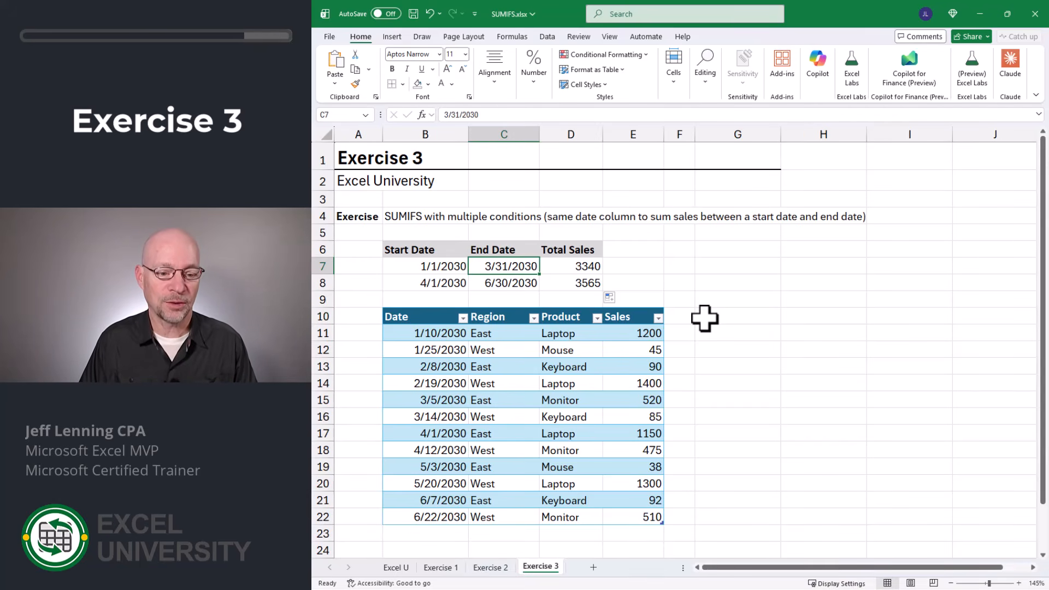
type("1/31/2030")
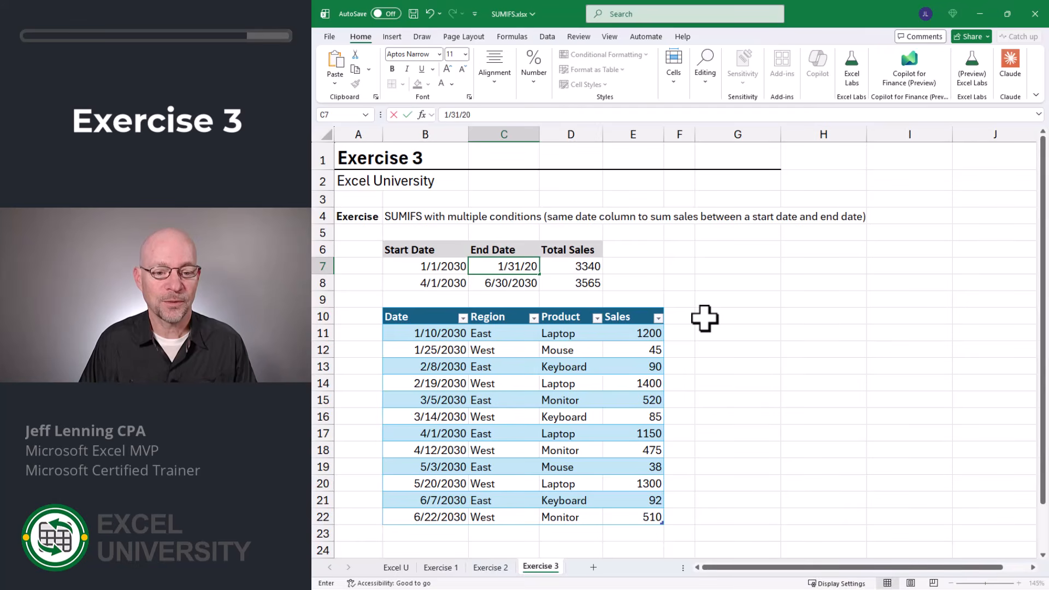
key("Return")
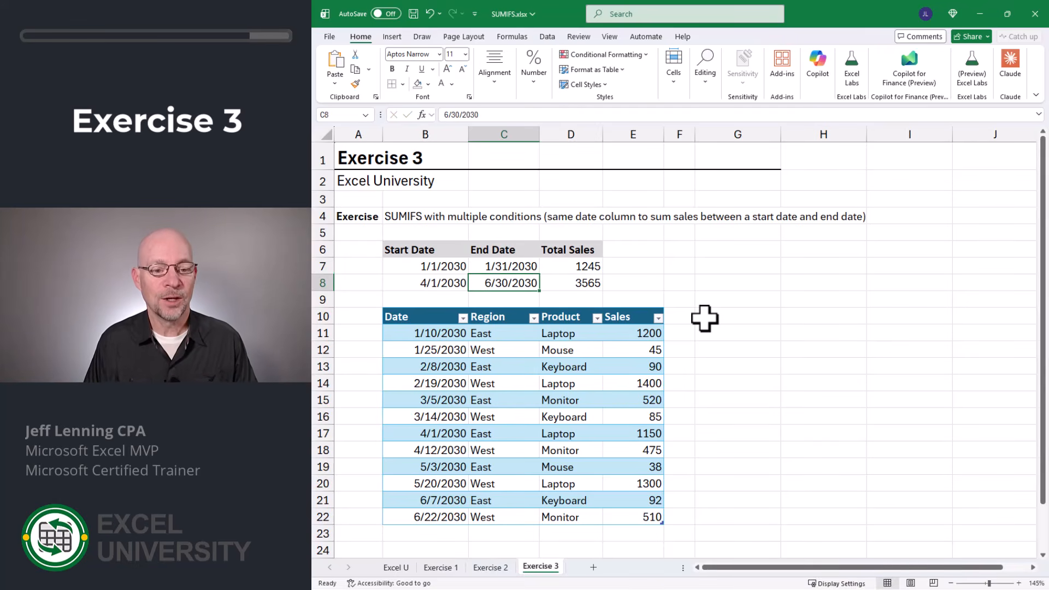
left_click_drag(457, 268, 516, 267)
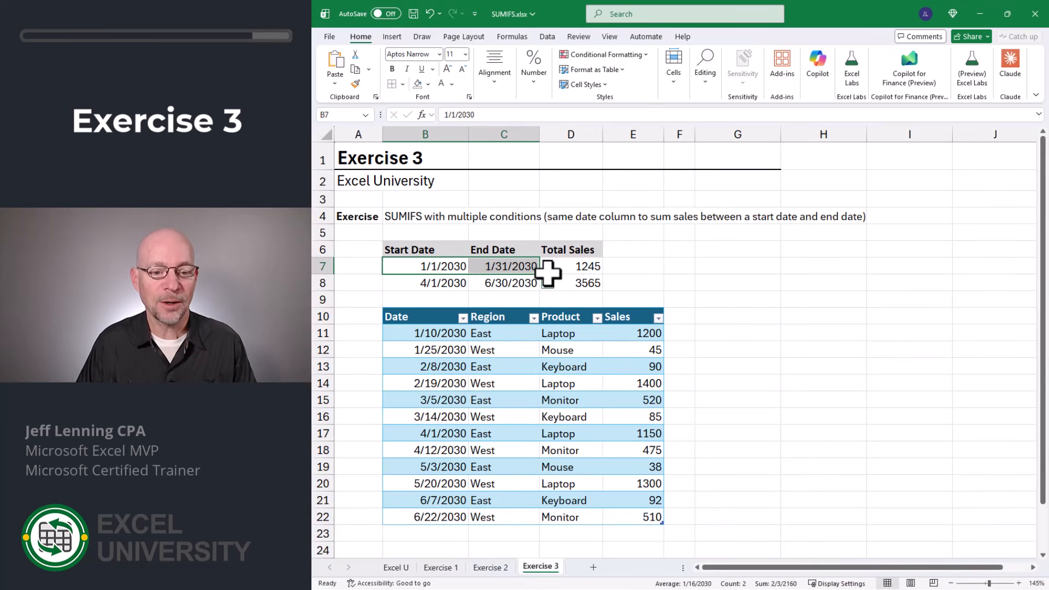
left_click(571, 268)
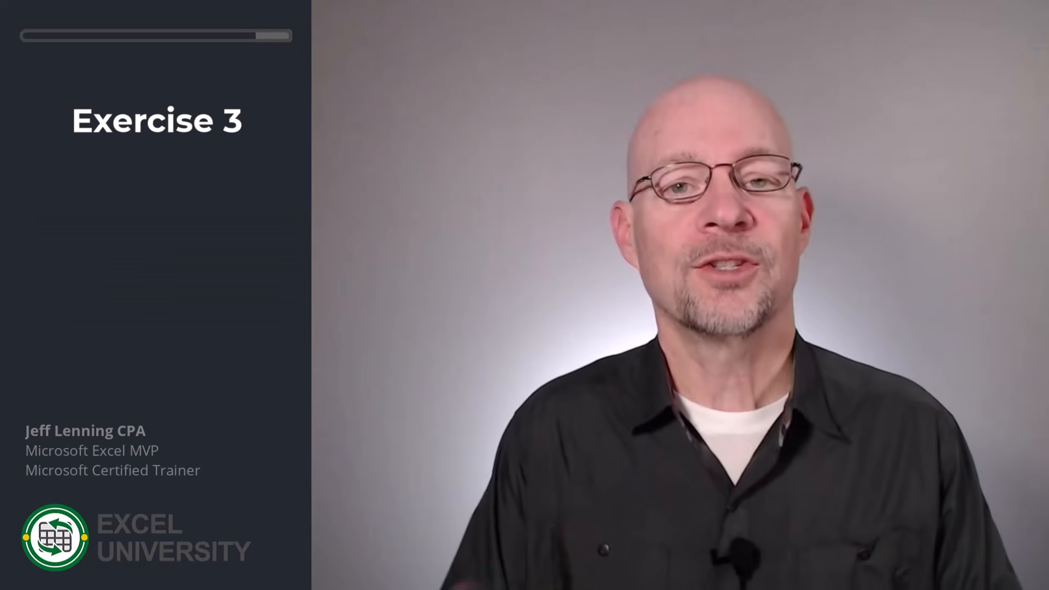